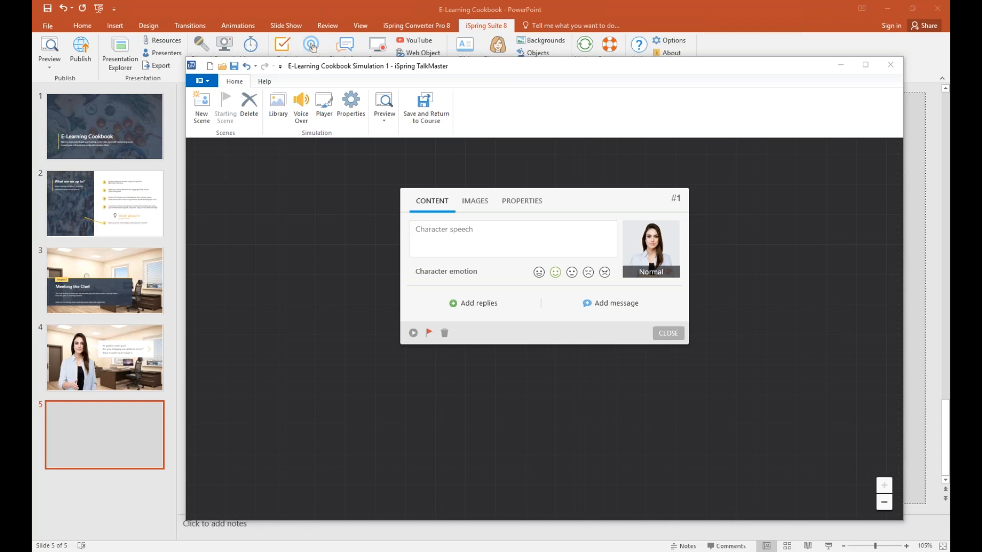
Write scene 1's speech "When do you want to start launching your online training with iSpring?" and the reply "Right after the webinar!"
type("When do you want to start launching your online training with iSpring?")
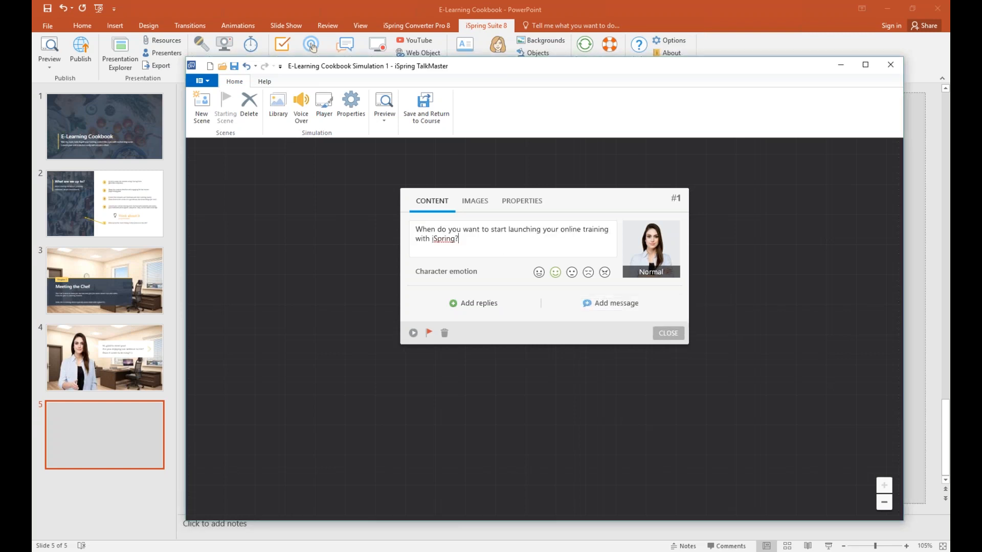
key("alt+Tab")
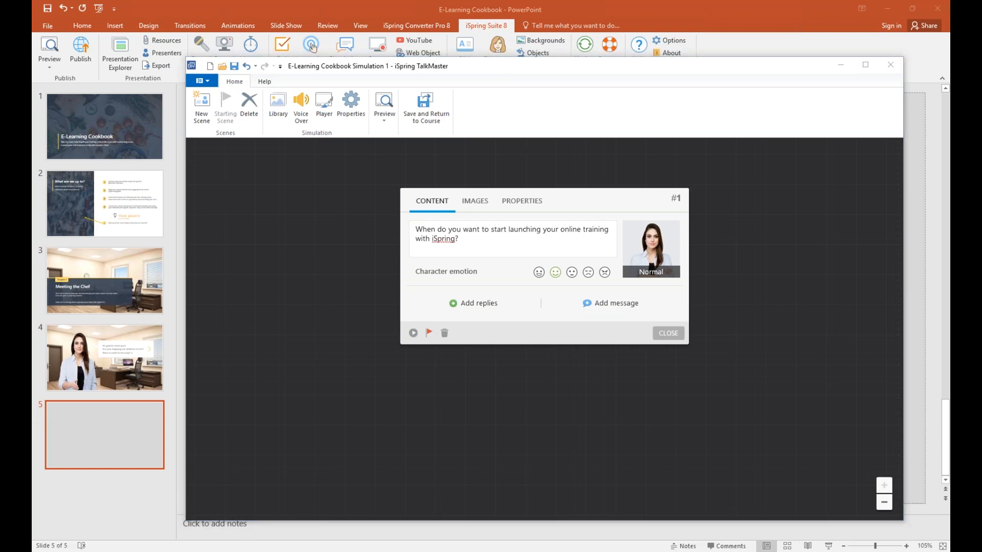
left_click(475, 303)
type("Right after the webinar!")
key("alt+Tab")
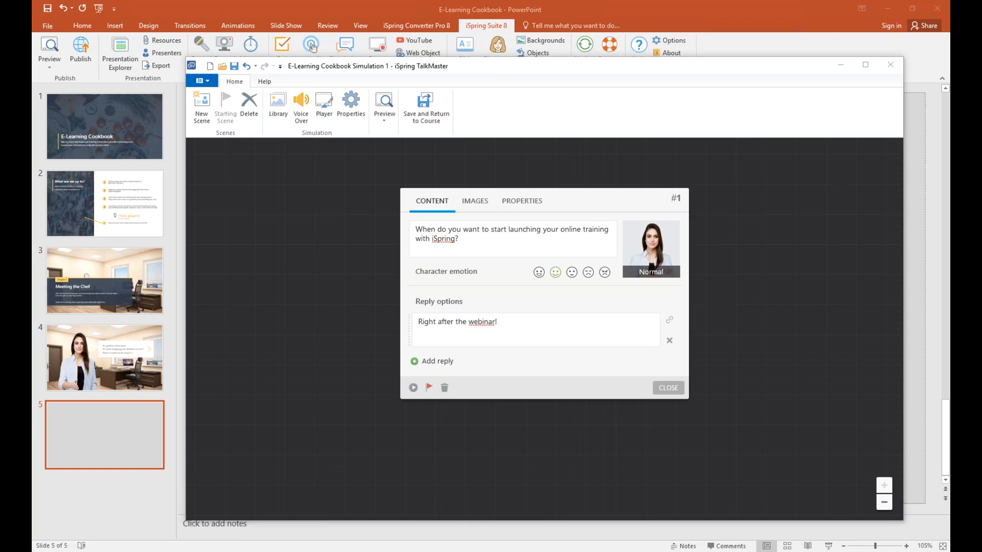
Add the replies "It looks so easy that I want to do it right now!" and "I've already done it :)" to scene 1
key("alt+Tab")
left_click(448, 361)
type("It looks so easy that I want to do it right now!")
key("alt+Tab")
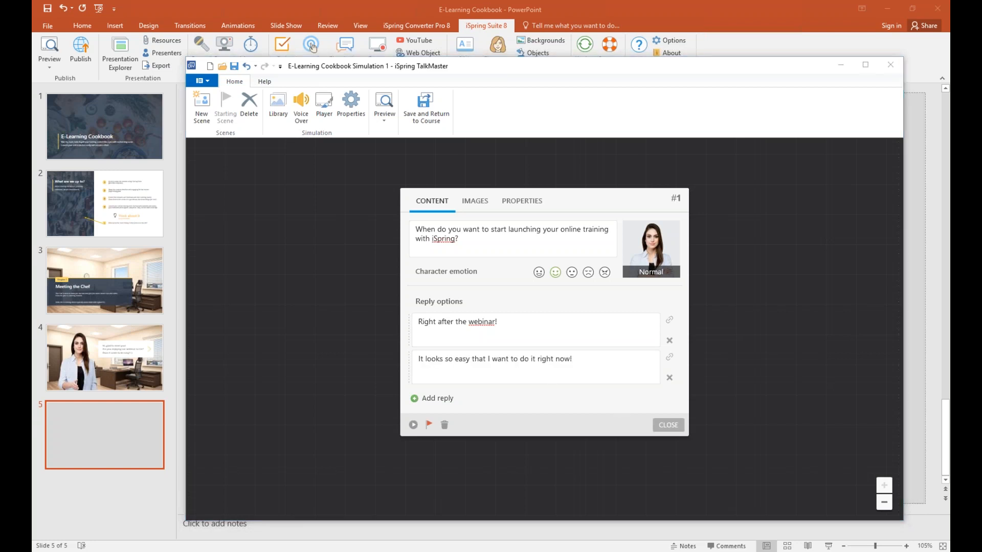
key("alt+Tab")
left_click(420, 402)
type("I've already done it :)")
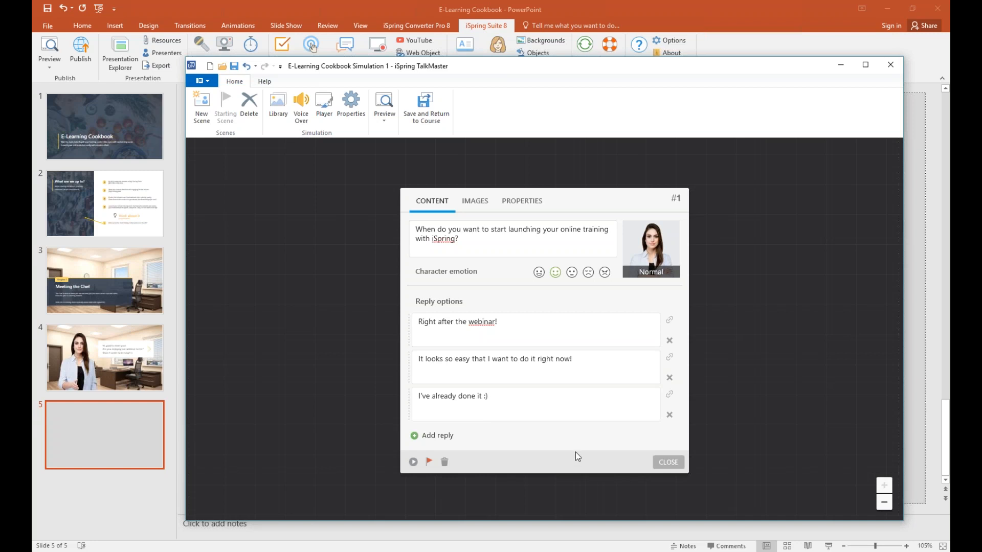
Link the reply "Right after the webinar!" to a new scene and maximize the simulation editor window
left_click(512, 207)
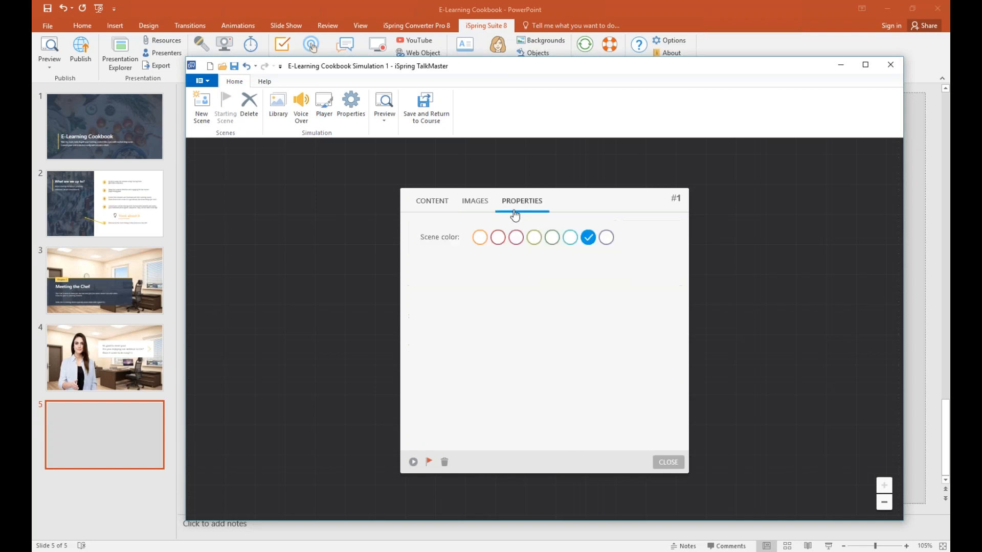
left_click(420, 205)
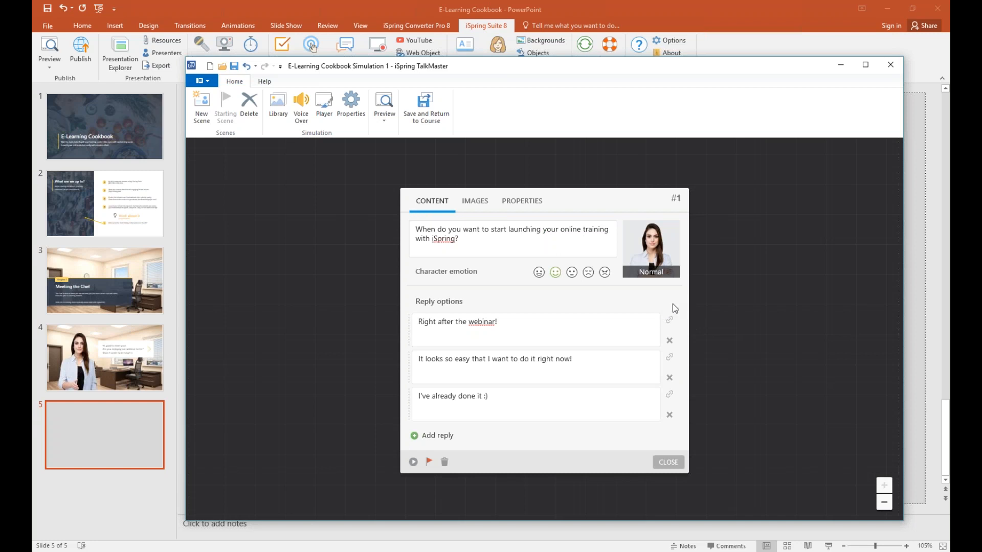
left_click_drag(669, 325, 808, 359)
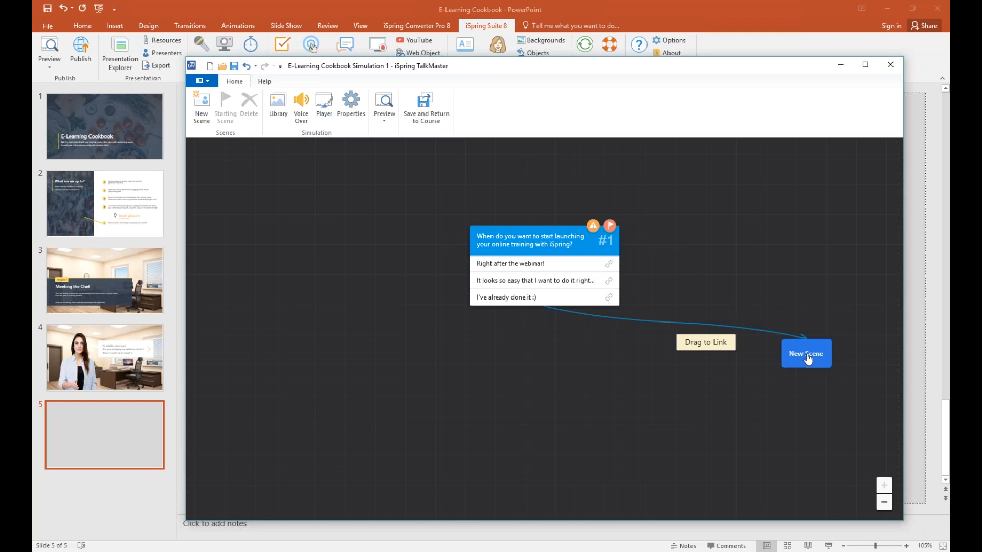
left_click_drag(808, 359, 808, 359)
double_click(771, 67)
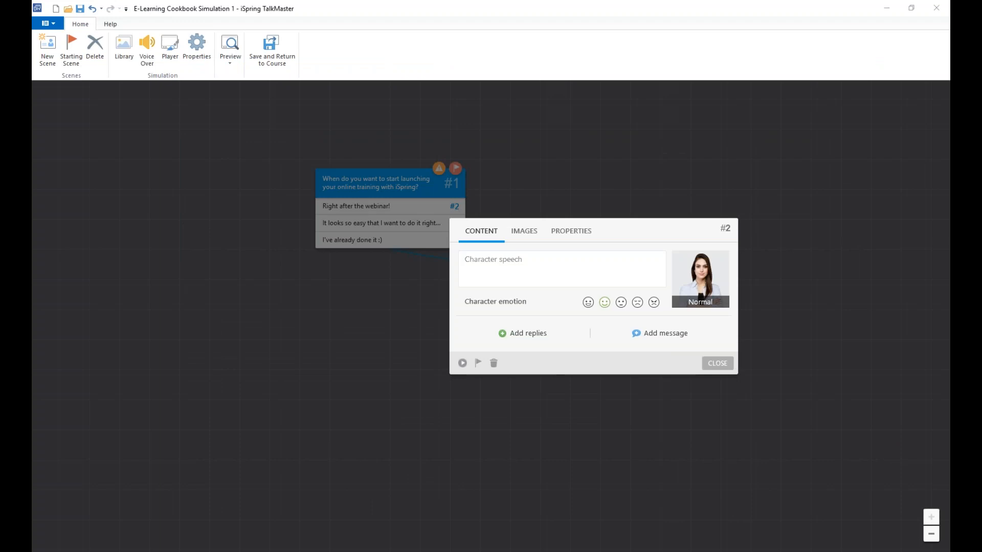
Write scene 2's speech "Great! Do you have some PowerPoints to start with?" and the reply "Yeah, a bunch of them!"
left_click(550, 276)
type("Great! Do you have some PowerPoints to start with?")
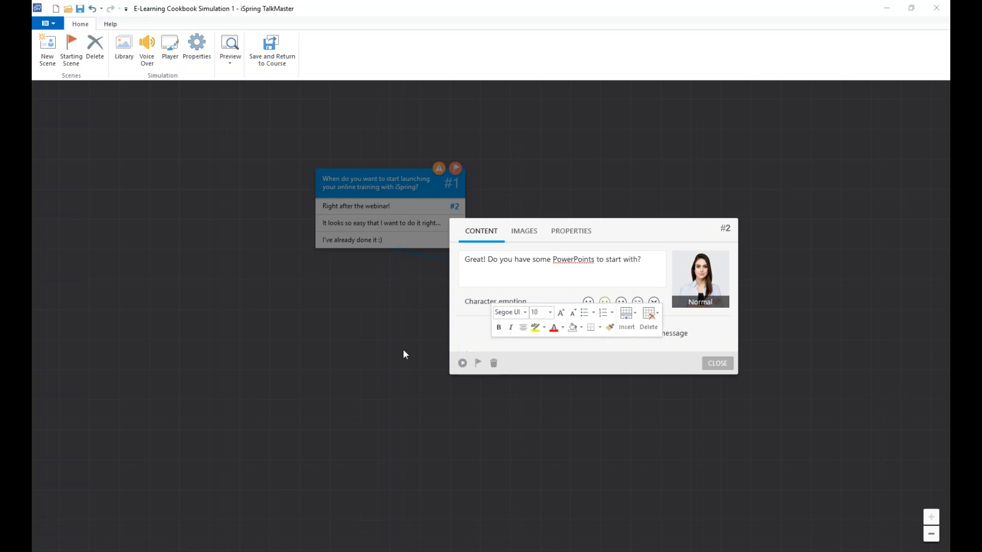
left_click(519, 335)
type("Yeah, a bunch of them!")
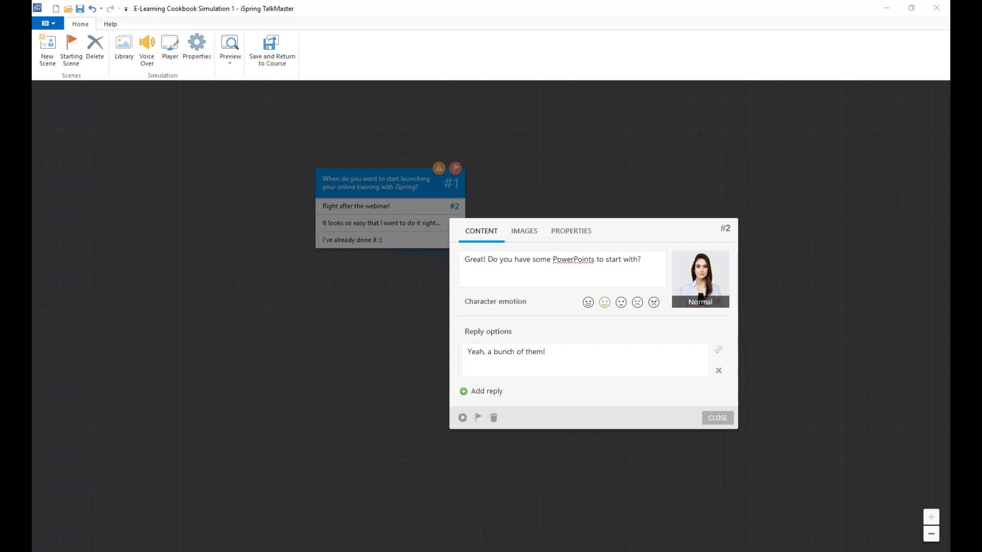
Add the reply "No, but PowerPoint is as easy as iSpring - I can handle it :)" and set scene 2's emotion to Puzzled
left_click(485, 391)
type("No, but PowerPoint is as easy as iSpring - I can handle it :)")
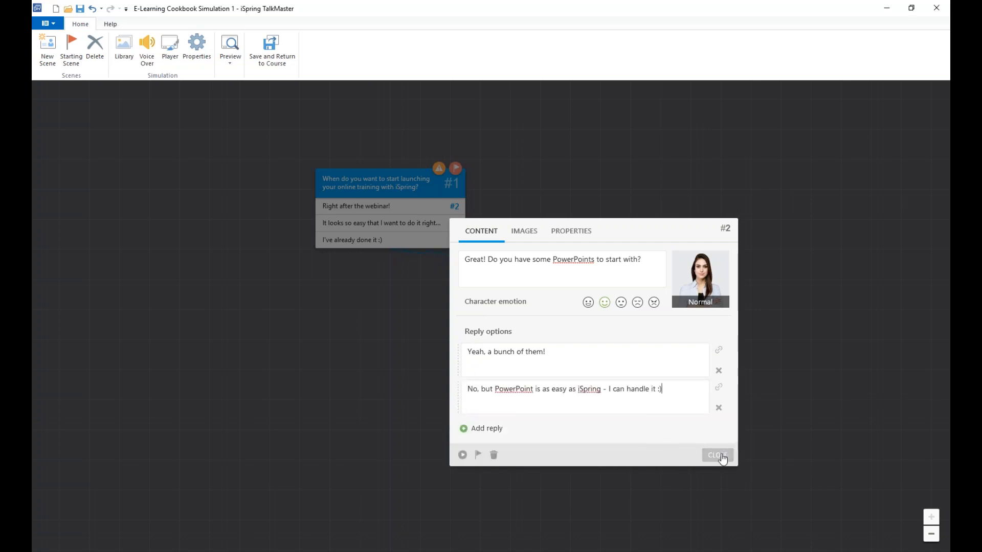
left_click(621, 306)
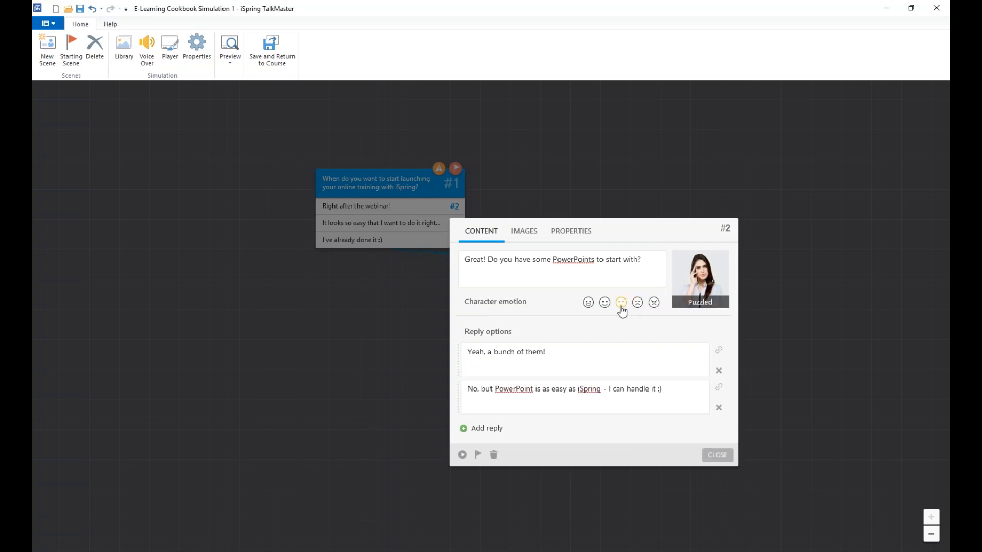
left_click(719, 456)
Move scene 2 below scene 1, link scene 1's second reply to a new scene, and open that scene for editing
left_click_drag(649, 290, 438, 332)
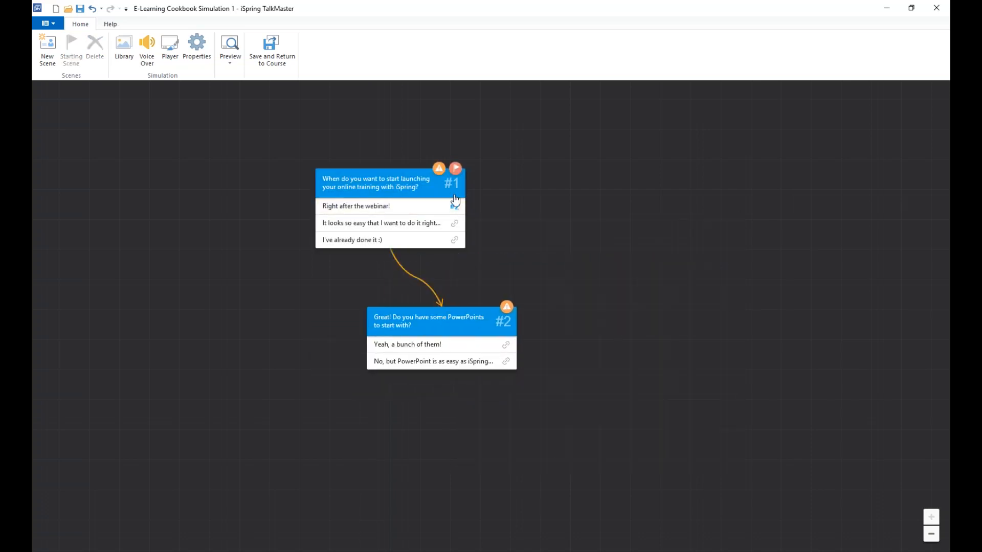
left_click_drag(455, 223, 642, 252)
left_click(631, 211)
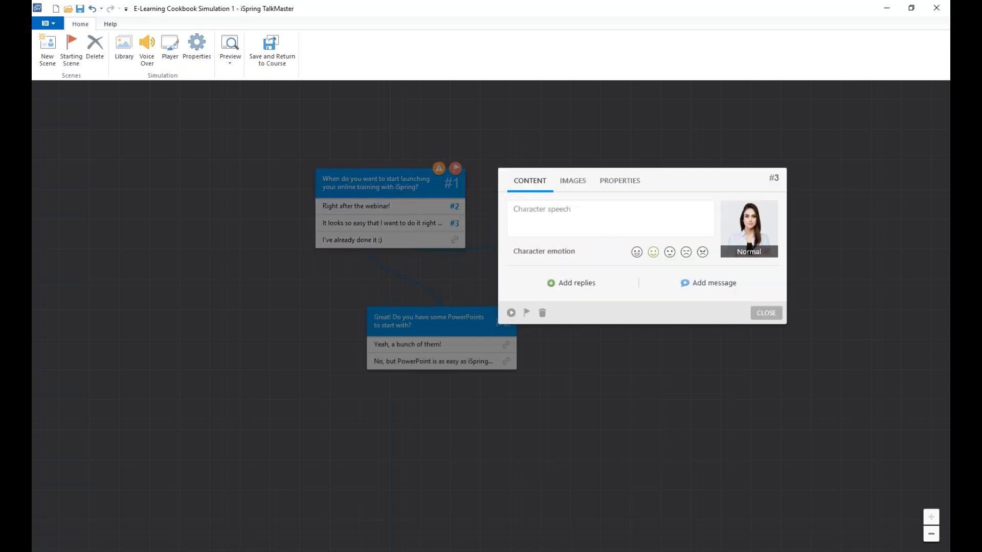
Set scene 3's speech to "We're glad you're so excited, but please stay with us till the end :) Some cool things are coming."
key("alt+Tab")
key("alt+Tab")
type("We're glad you're so excited, but please stay with us till the end :) Some cool things are coming.")
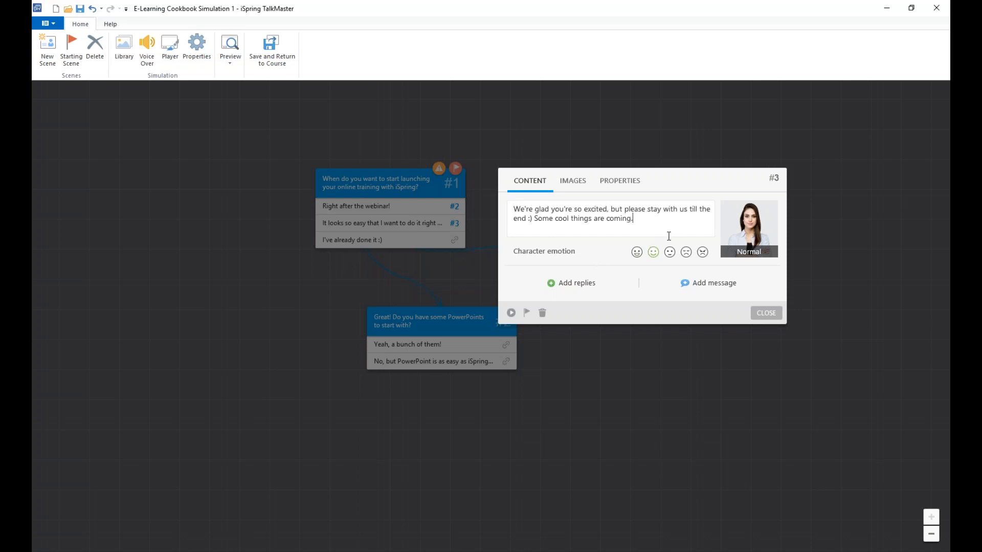
key("alt+Tab")
Add the message "Okay - sounds like a plan :)" to scene 3 and set the character's emotion to Happy
left_click(736, 282)
type("Okay - sounds like a plan :)")
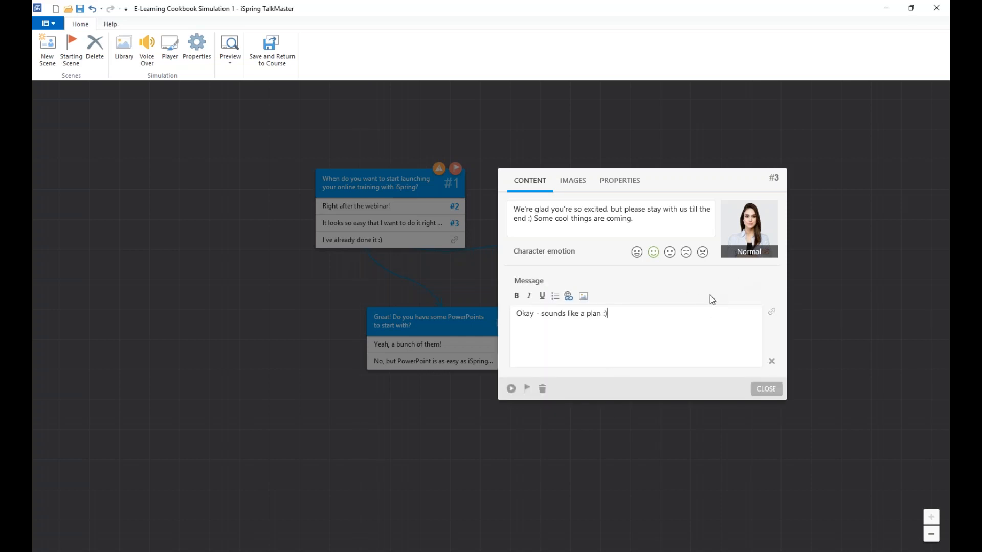
left_click(649, 257)
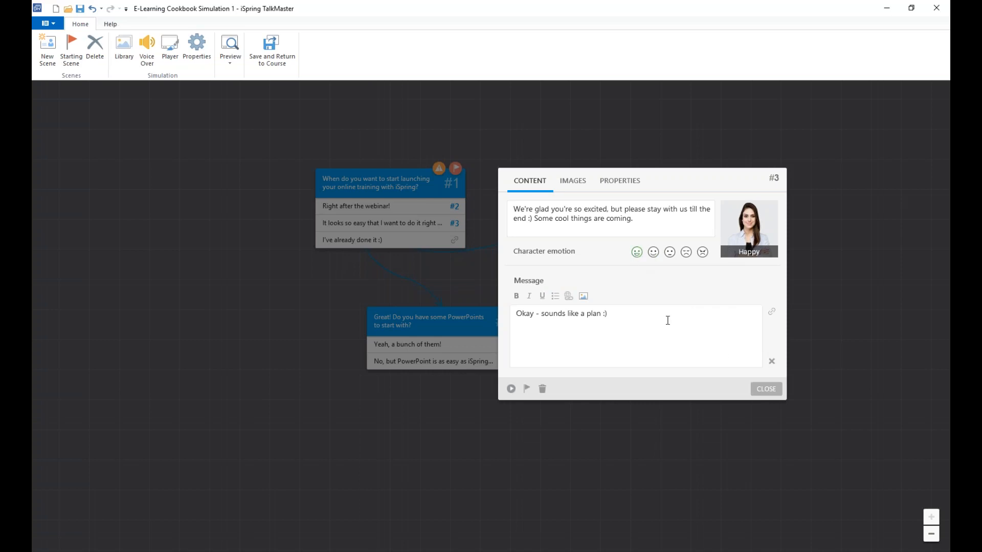
left_click(772, 391)
Move scene 3 to the left of scene 2 and link the reply "I've already done it :)" to a new scene
left_click_drag(649, 246, 264, 317)
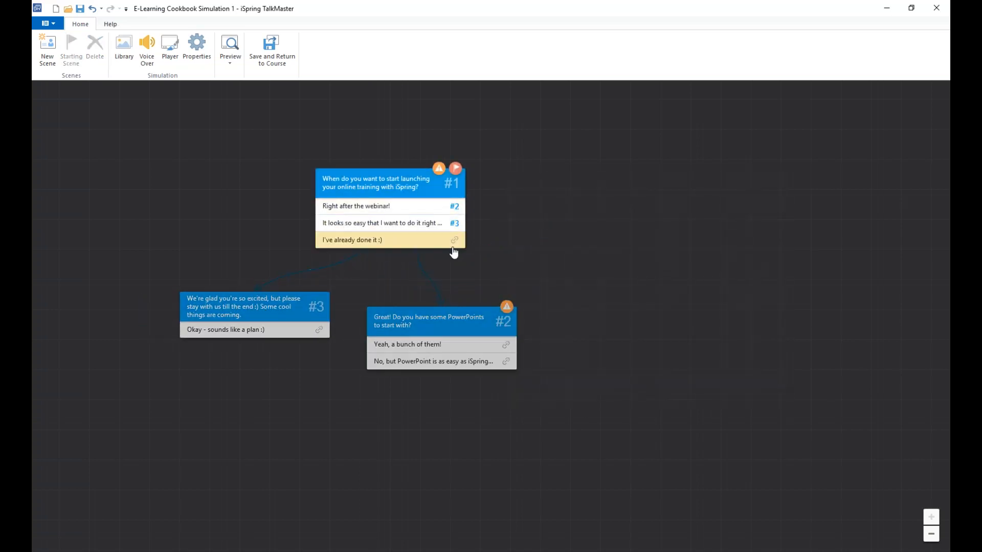
left_click_drag(454, 241, 642, 283)
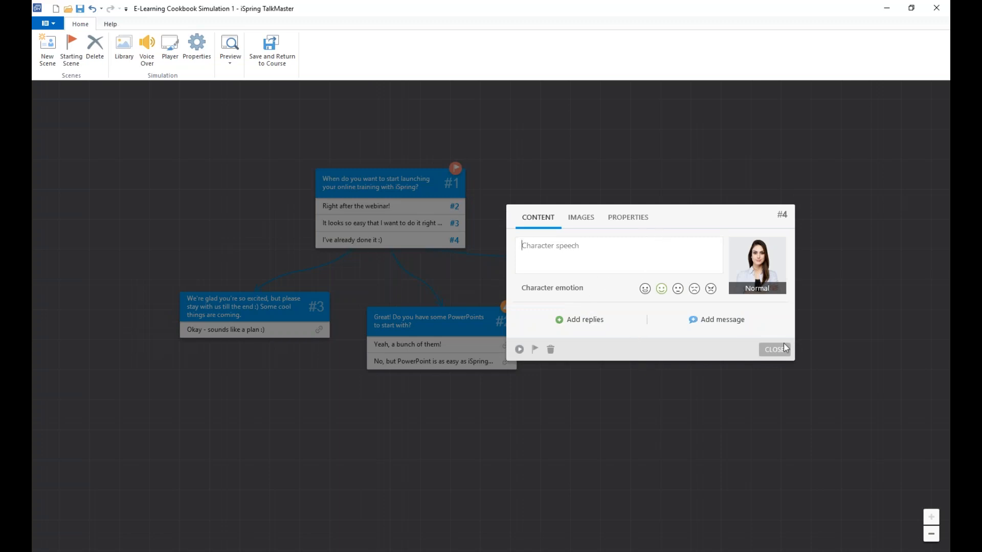
Set scene 4's emotion to Happy and its speech to "Seriously? We are so happy to hear that :)"
left_click(645, 289)
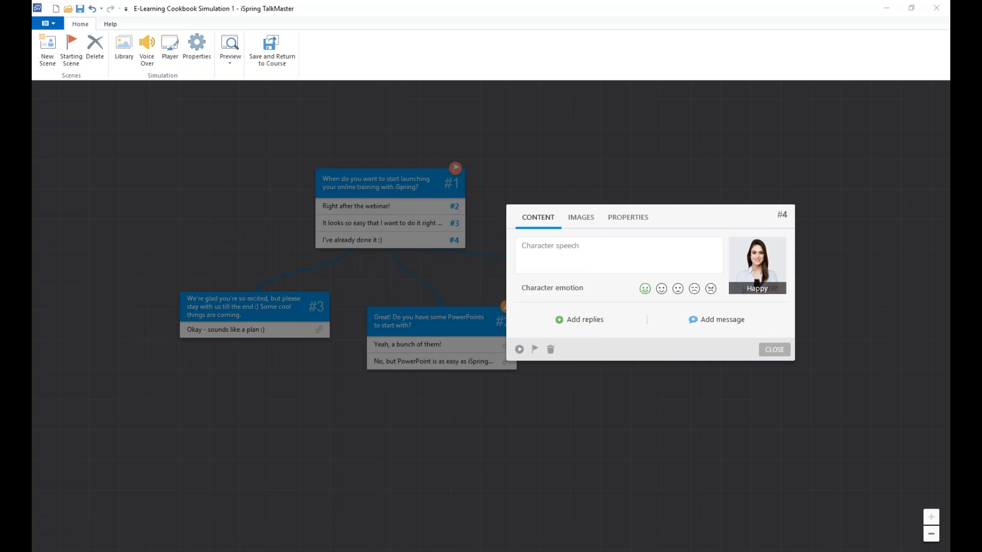
left_click(631, 256)
type("Seriously? We are so happy to hear that :)")
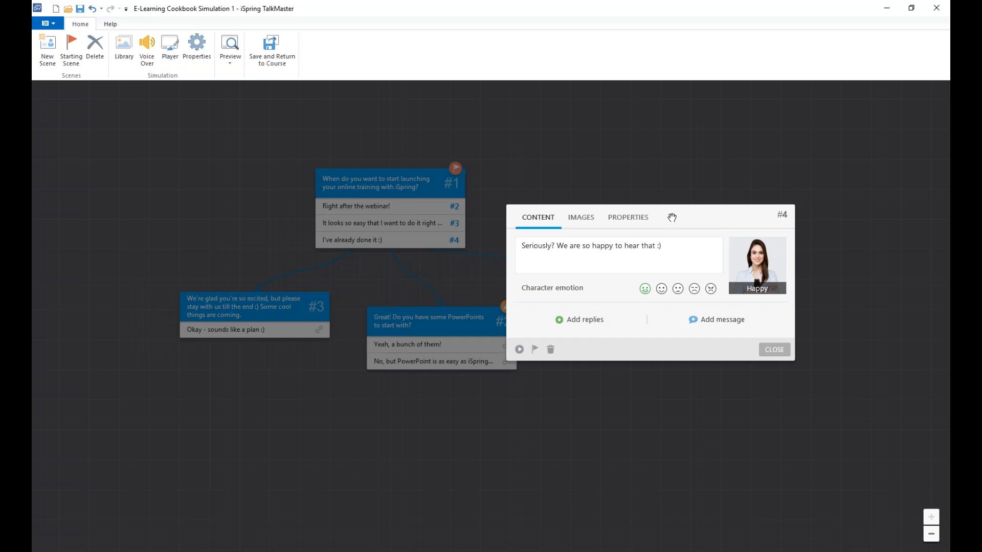
left_click_drag(692, 214, 667, 225)
left_click(737, 362)
Move scene 4 left and scene 3 right of scene 2, linking scene 2's first reply to a new scene and scene 3's message to scene 2
left_click_drag(634, 299, 162, 313)
left_click_drag(313, 326, 715, 298)
left_click_drag(494, 351, 468, 449)
left_click_drag(744, 313, 411, 353)
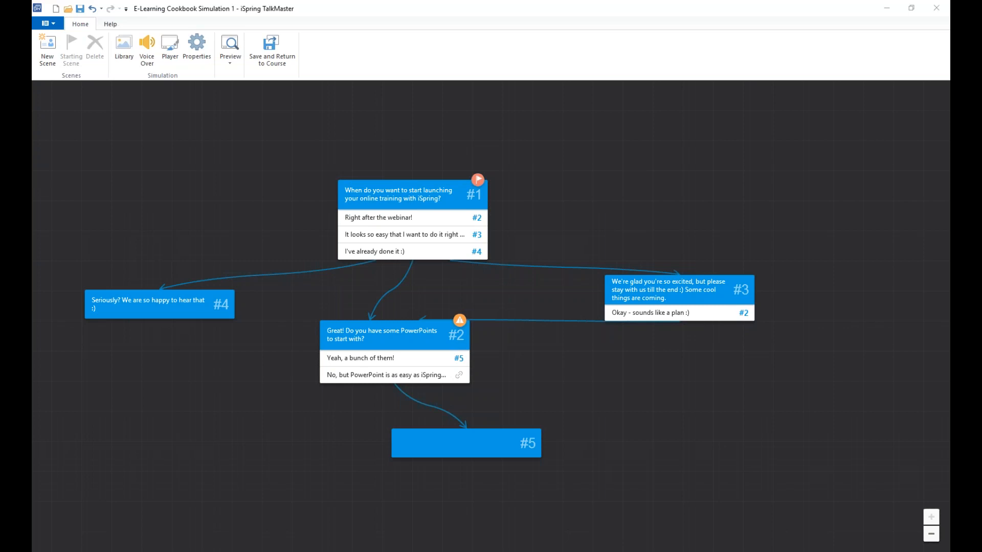
Make scene 5 Happy, saying "I wish you a great start then :) Do you have any questions so far? Drop us a message via chat right now!"
left_click(443, 447)
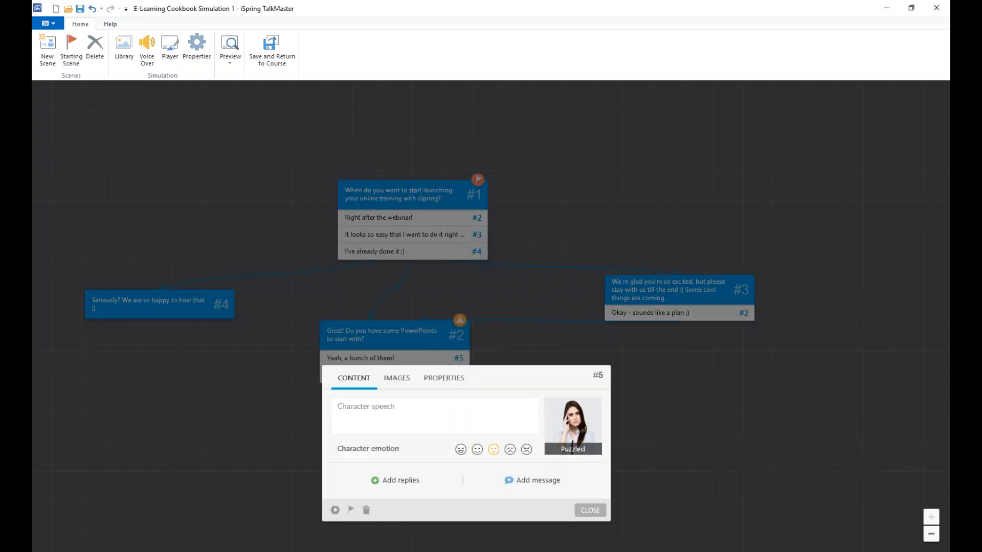
type("I wish you a great start then :) Do you have any questions so far? Drop us a message via chat right now!")
left_click(461, 450)
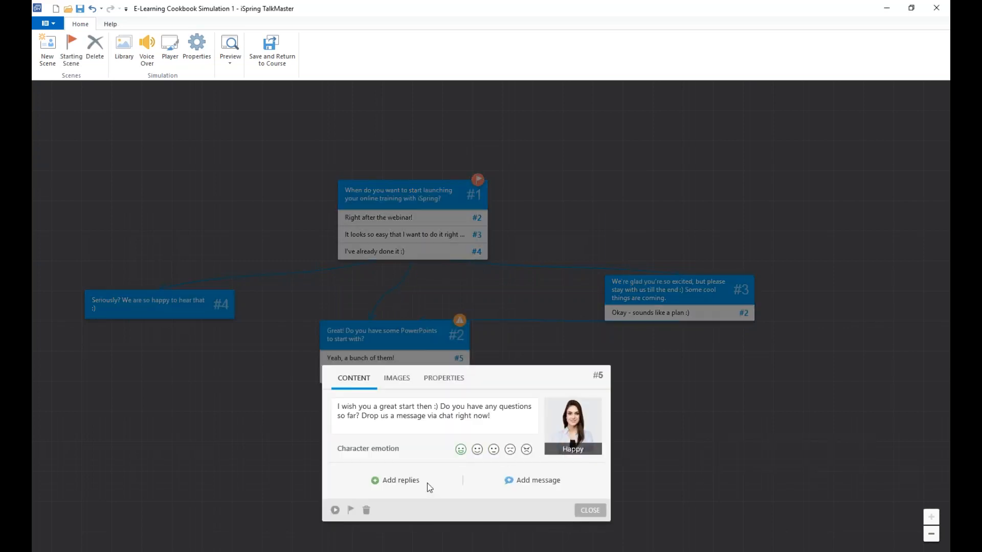
left_click(591, 502)
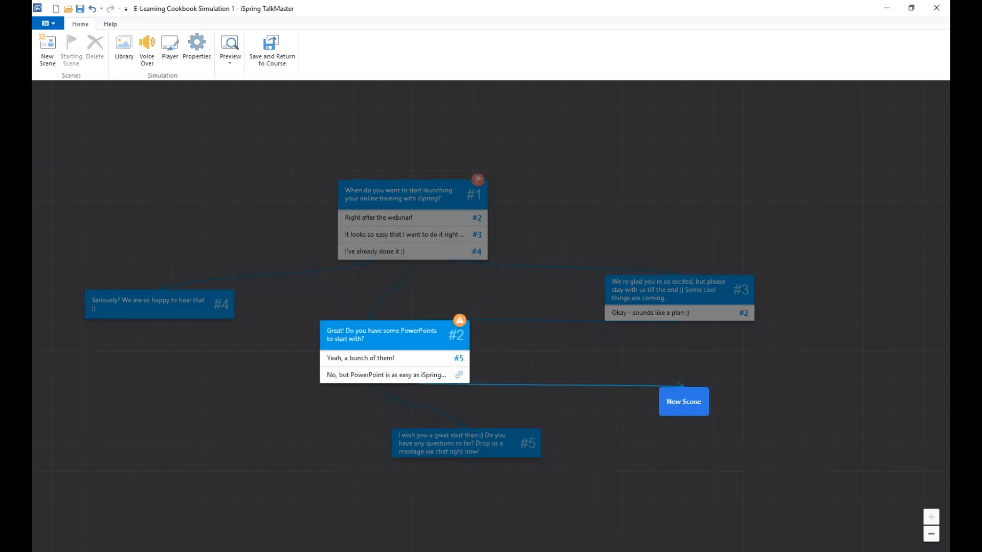
Link scene 2's second reply to a new scene whose speech asks to forgive the presenter's gratuitous attempt to entertain with angry characters
left_click_drag(458, 375, 684, 402)
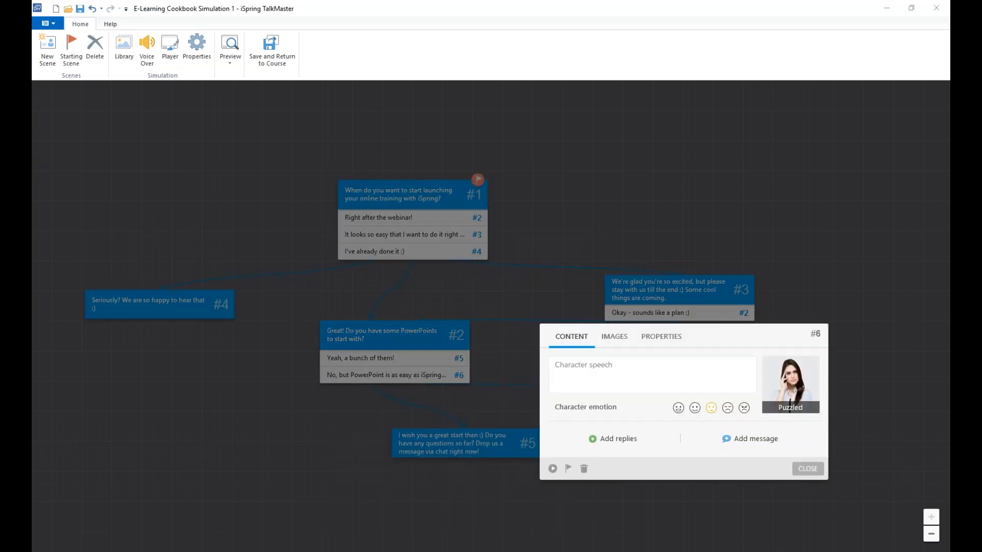
left_click(675, 385)
type("Forgive Max for this gratuitous attempt to entertain you. He just thought that angry characters are sometimes funny :)")
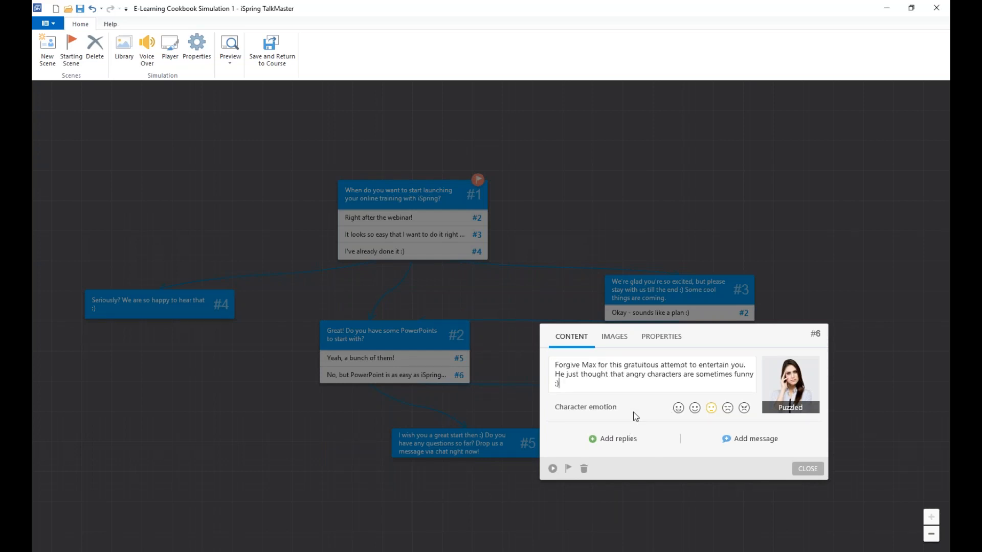
left_click(662, 365)
left_click(680, 384)
Set scene 6's emotion to Angry and add a reply option that repeats the scene's speech text
left_click(633, 444)
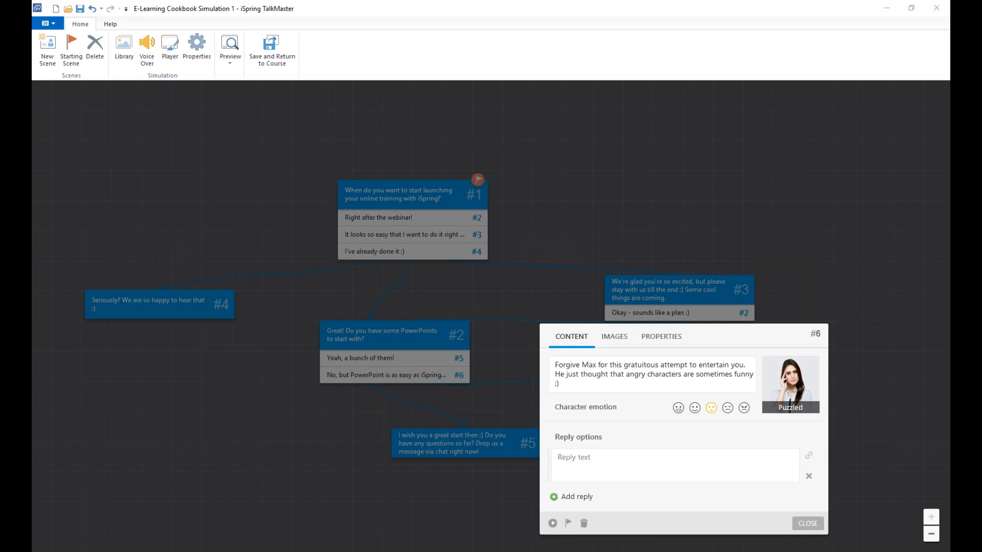
left_click(745, 409)
left_click(713, 467)
type("Forgive Max for this gratuitous attempt to entertain you. He just thought that angry characters are sometimes funny ;)")
left_click(808, 523)
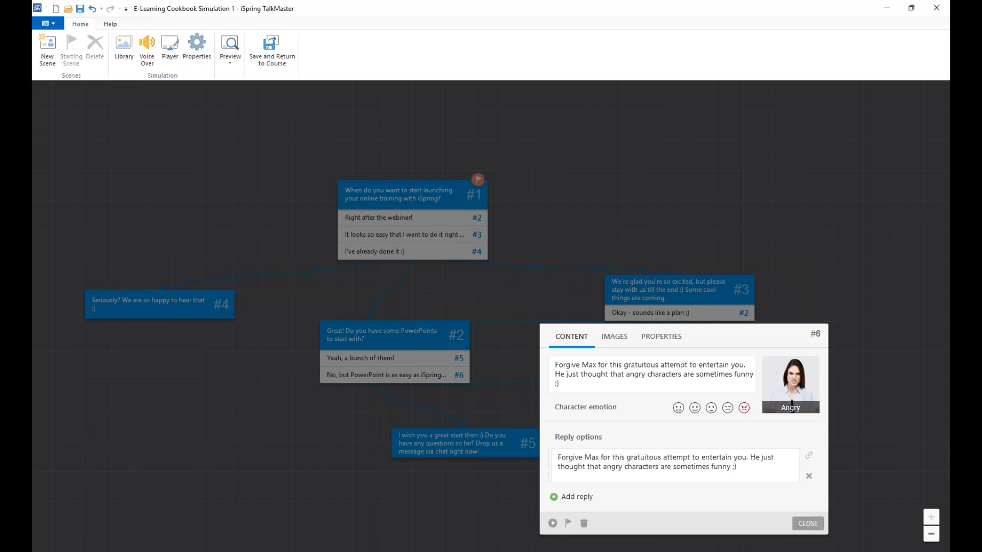
Link scene 6's reply to scene 5 and move scene 6 closer to scene 2, above and to the right of scene 5
left_click_drag(748, 415, 415, 510)
left_click_drag(651, 380, 556, 419)
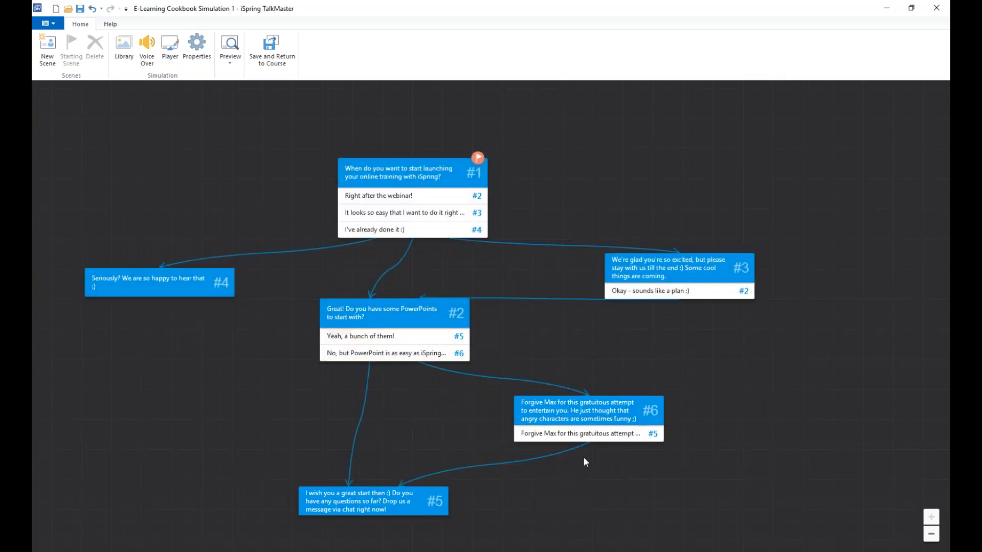
Preview the simulation, choosing "It looks so easy that I want to do it right now!", continuing, and answering "Yeah, a bunch of them!"
left_click(228, 65)
left_click(234, 76)
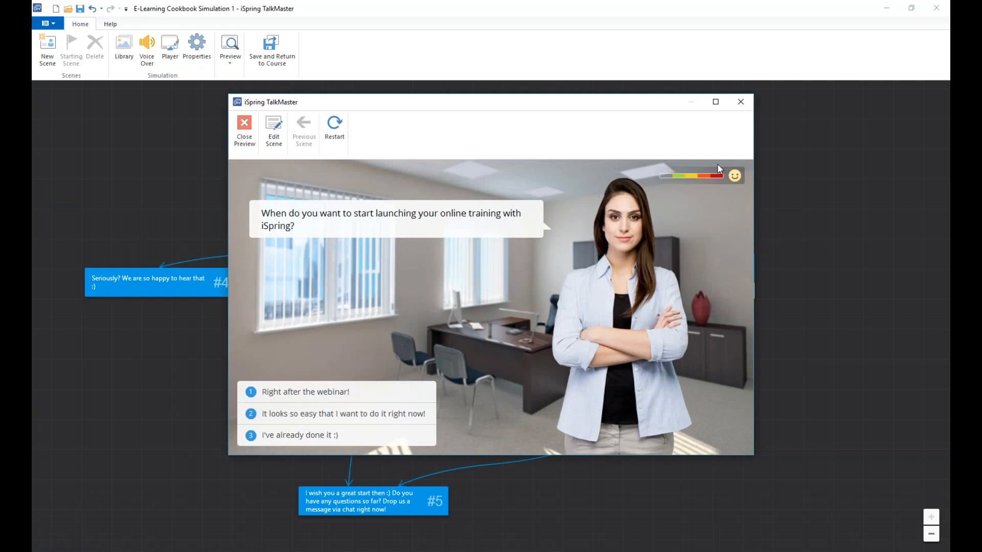
left_click(416, 417)
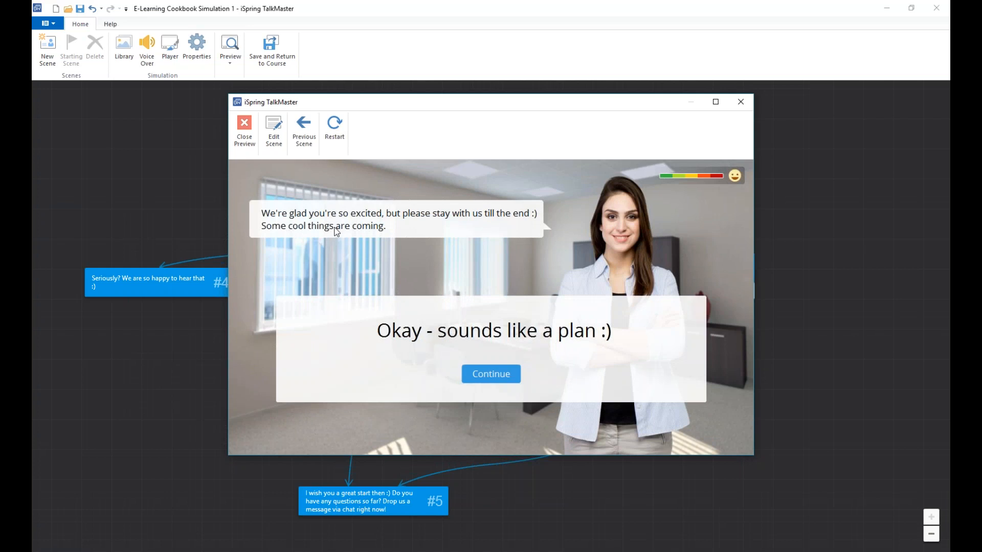
left_click(495, 382)
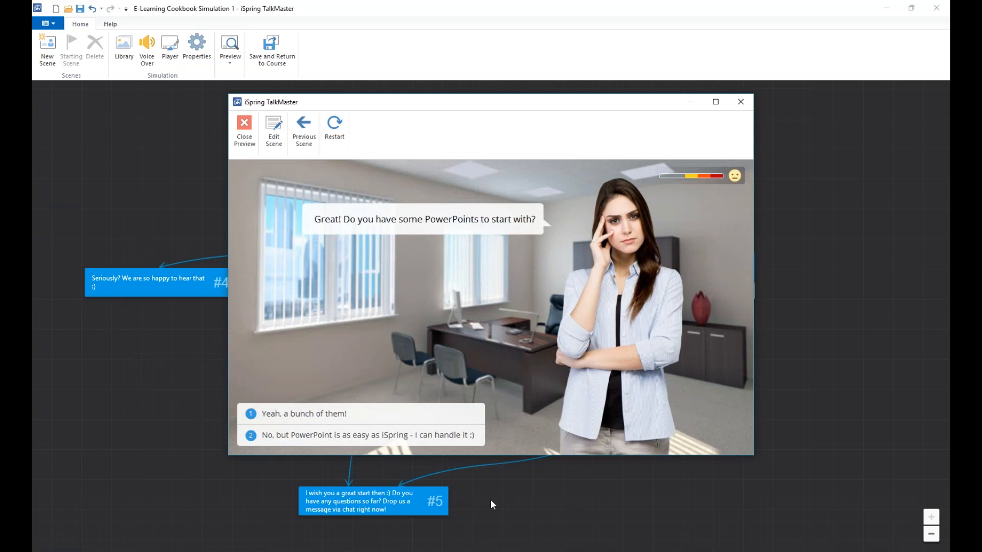
left_click(369, 423)
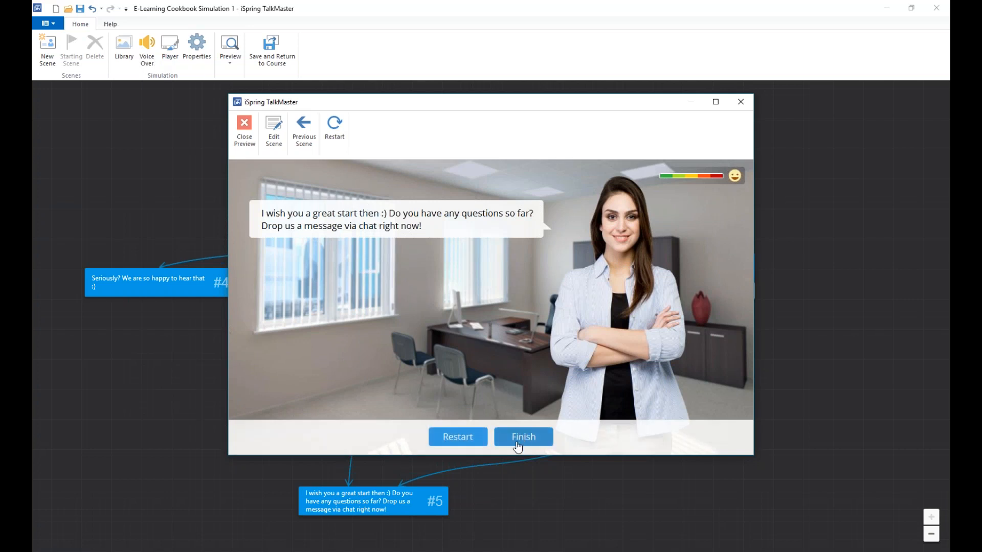
Finish the simulation preview and open the voice-over mode listing the phrases of all scenes
left_click(530, 443)
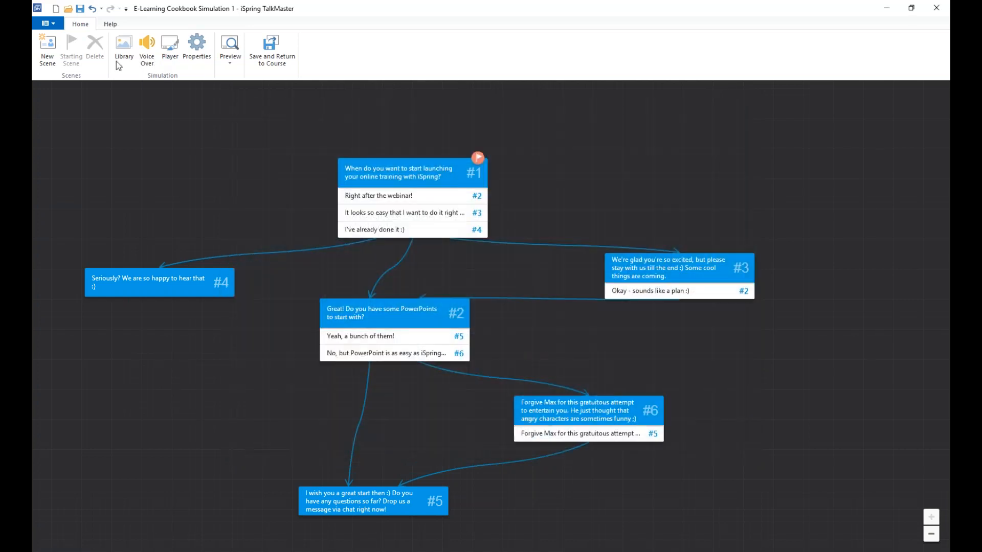
left_click(148, 60)
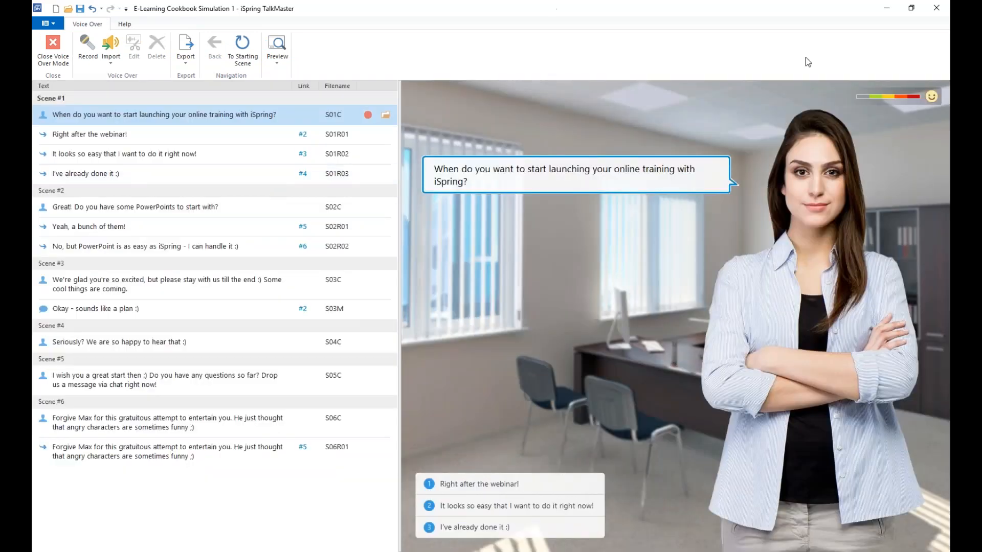
Switch to Word and review the scenes, links and emotions in the Dialogue simulation document
key("alt+Tab")
left_click_drag(972, 2, 712, 23)
left_click(827, 26)
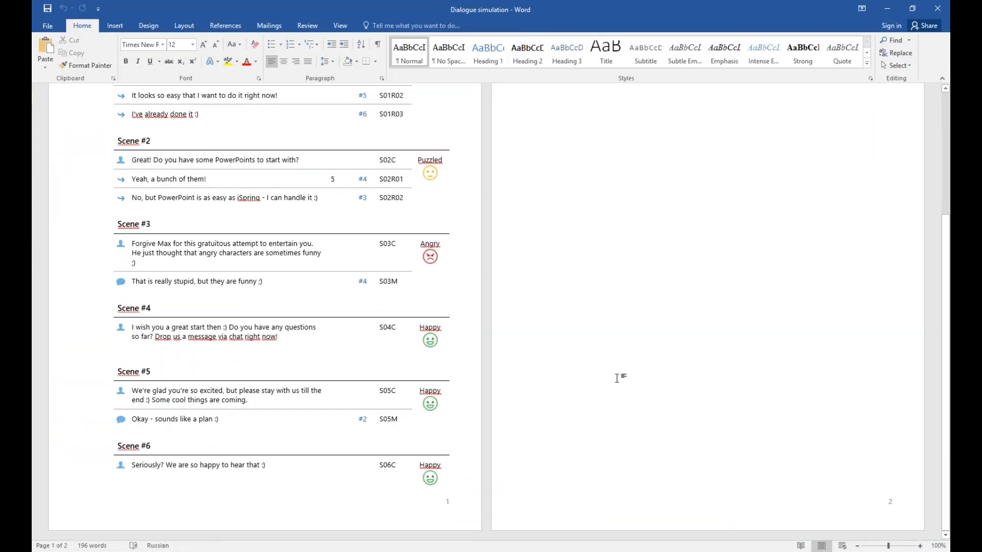
left_click(267, 499)
scroll(312, 369, "up", 5)
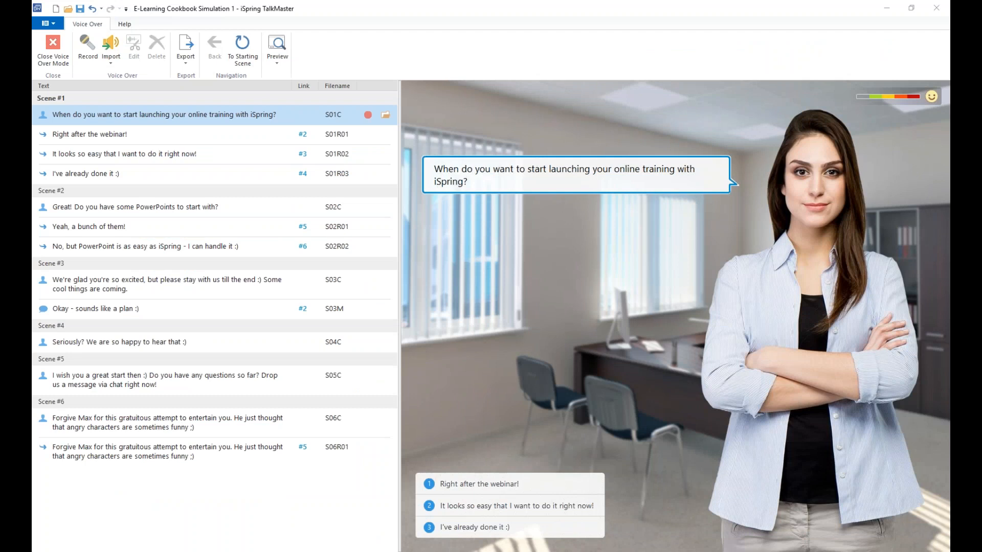
Return to iSpring TalkMaster, look at the bulk import of voice-over files without importing any, and leave voice-over mode
left_click(112, 59)
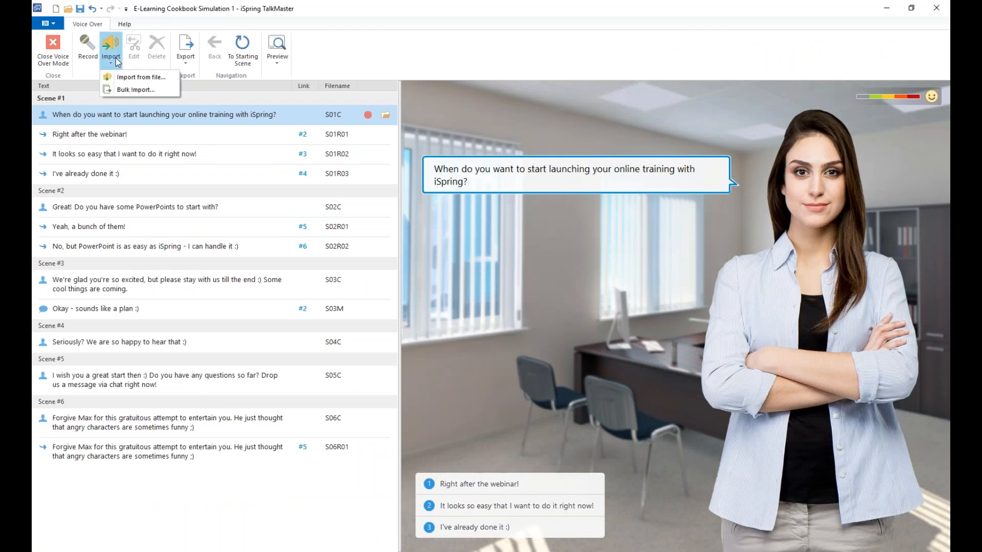
left_click(133, 95)
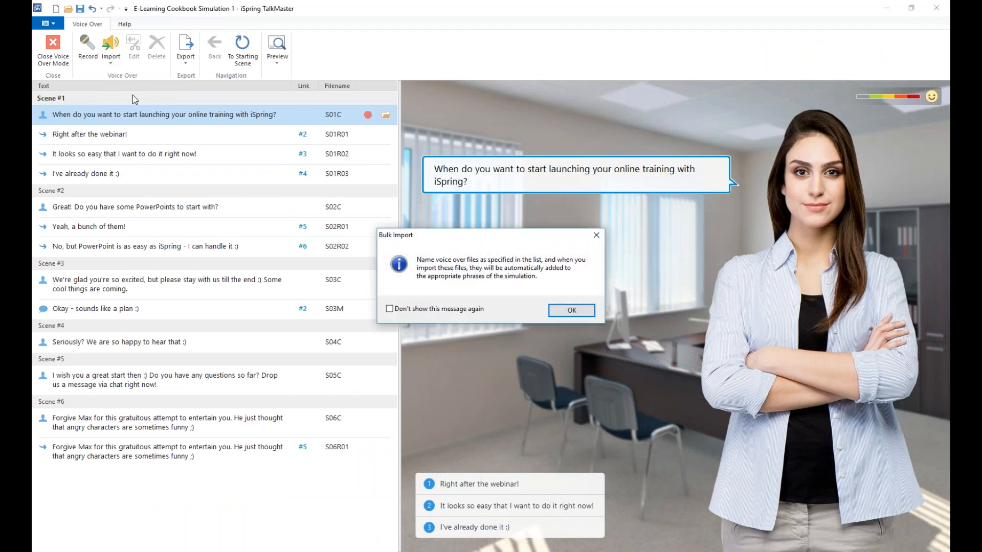
key("Return")
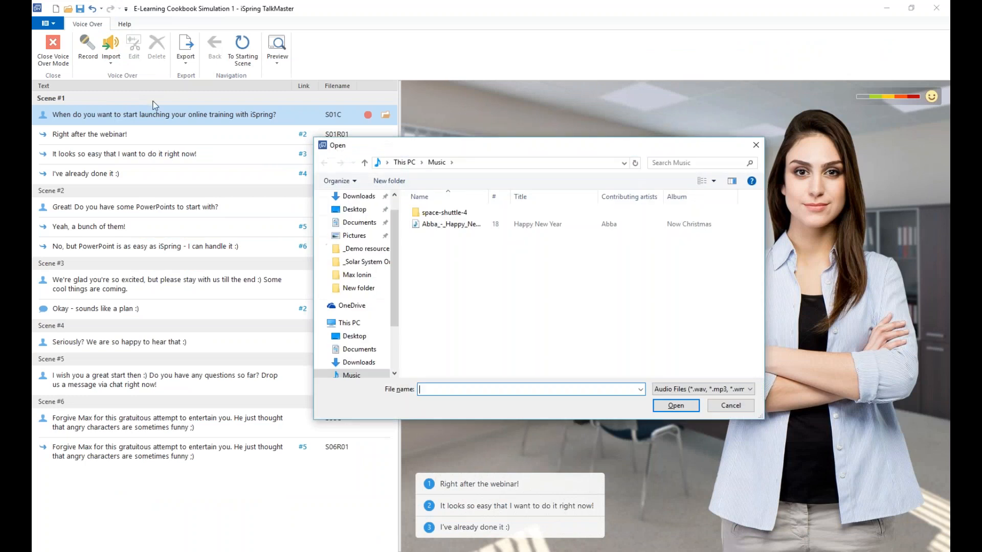
left_click(724, 408)
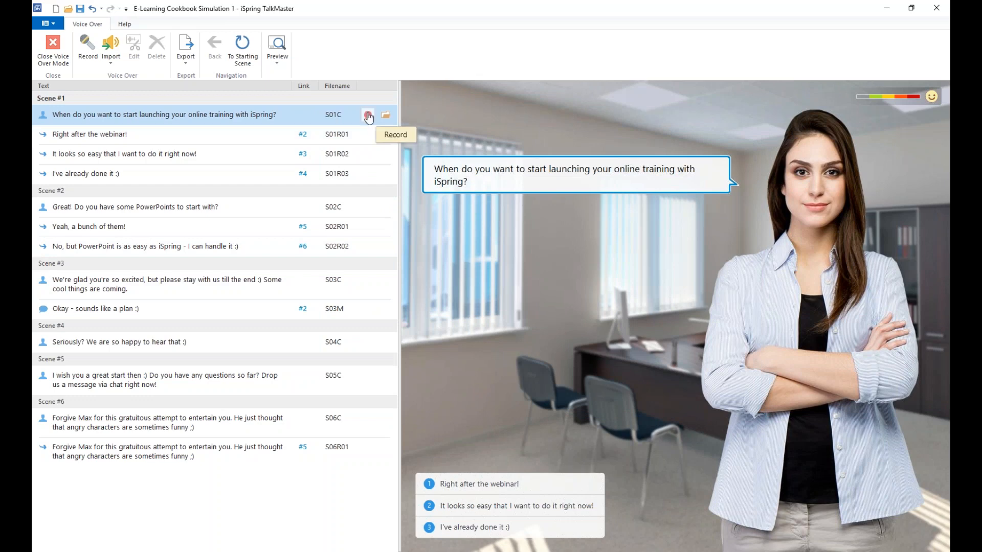
left_click(52, 63)
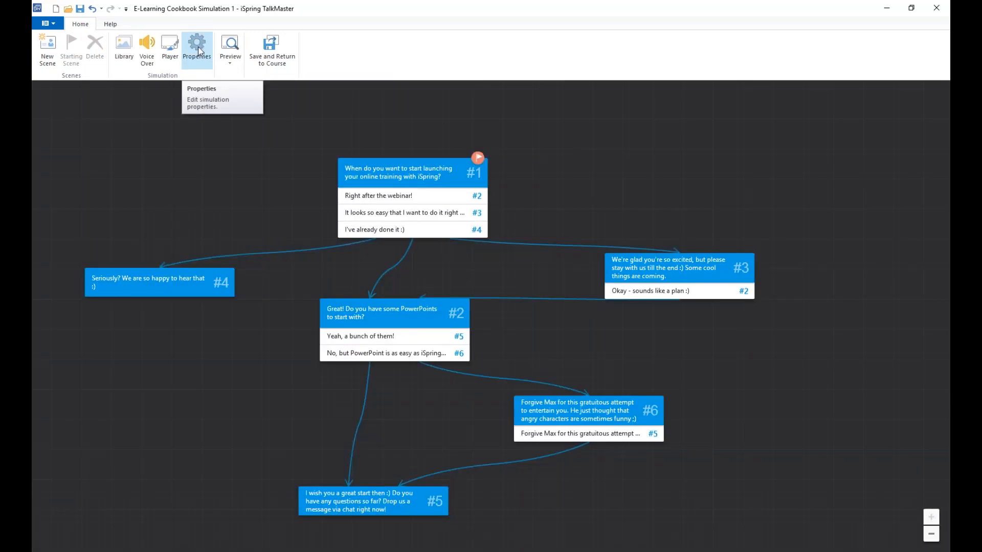
Check the simulation properties without changing them and save the simulation back to the course
left_click(198, 47)
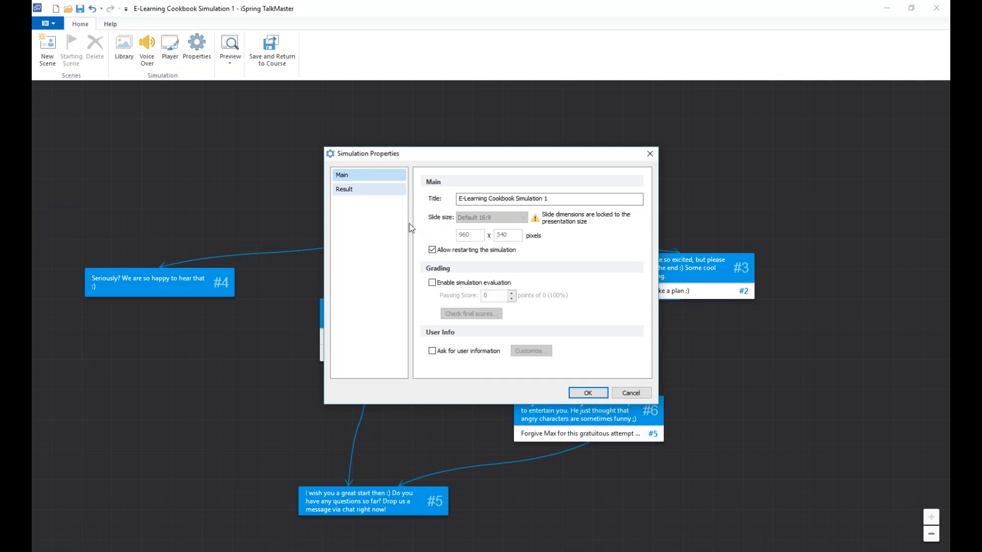
left_click(628, 394)
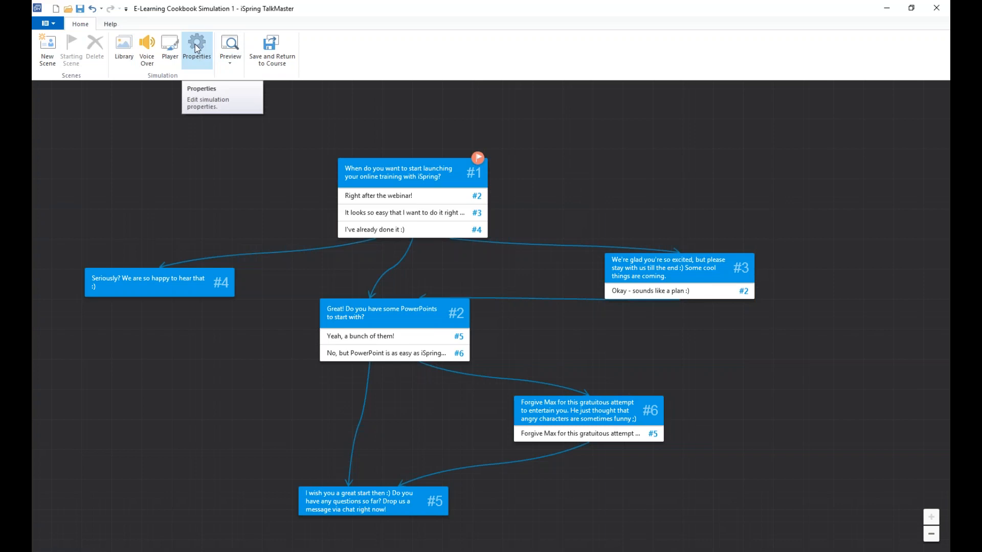
left_click(271, 48)
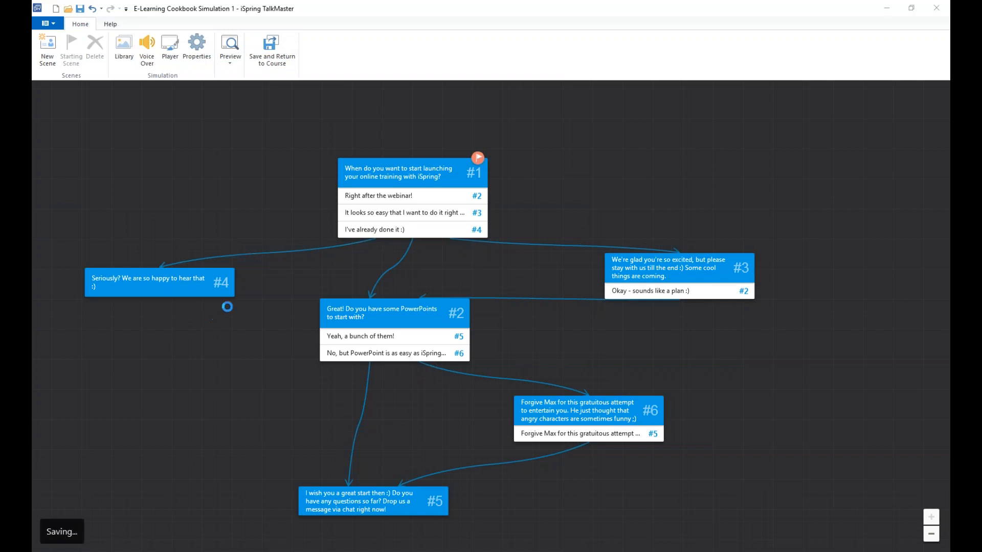
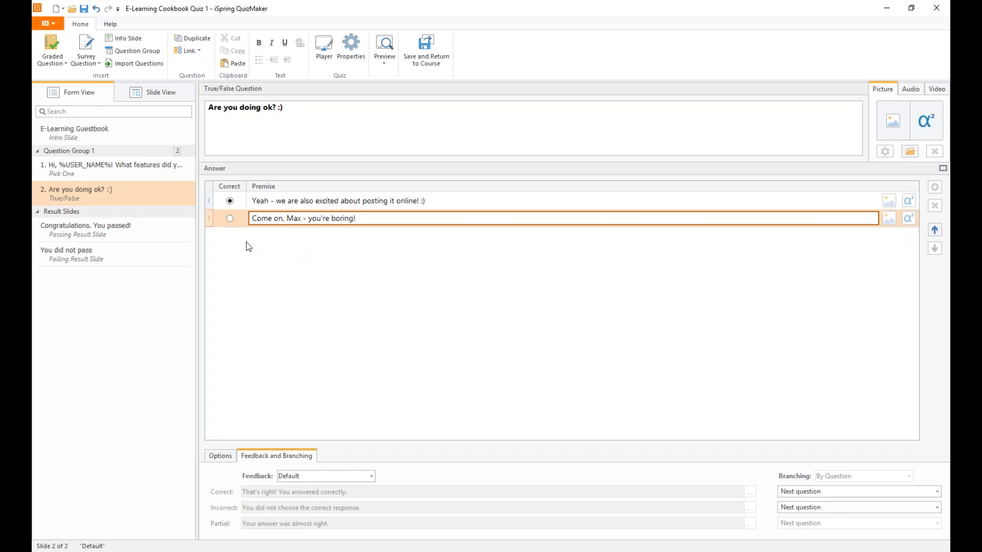
Replace the passing result slide's heading with "Good to hear that!" in the quiz's slide view
left_click(101, 231)
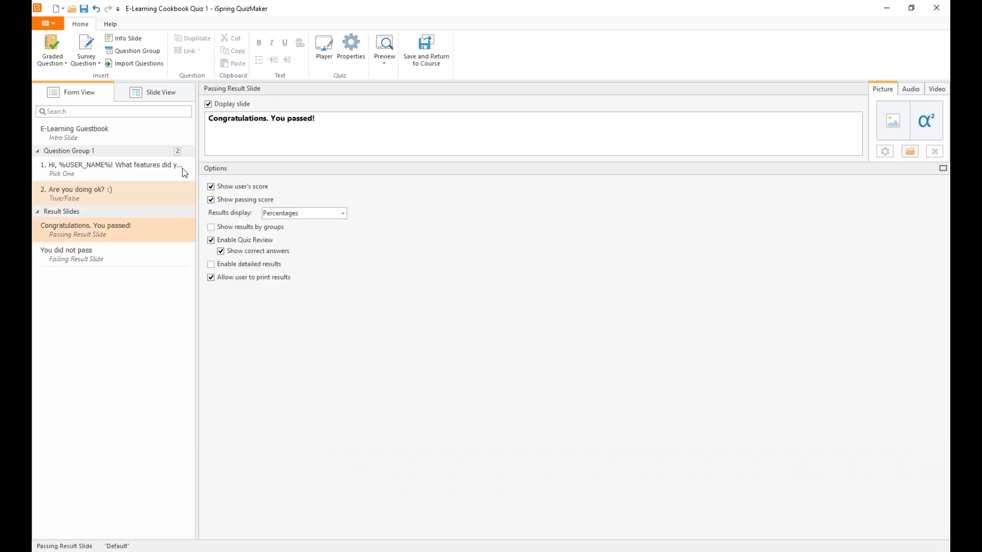
left_click(153, 94)
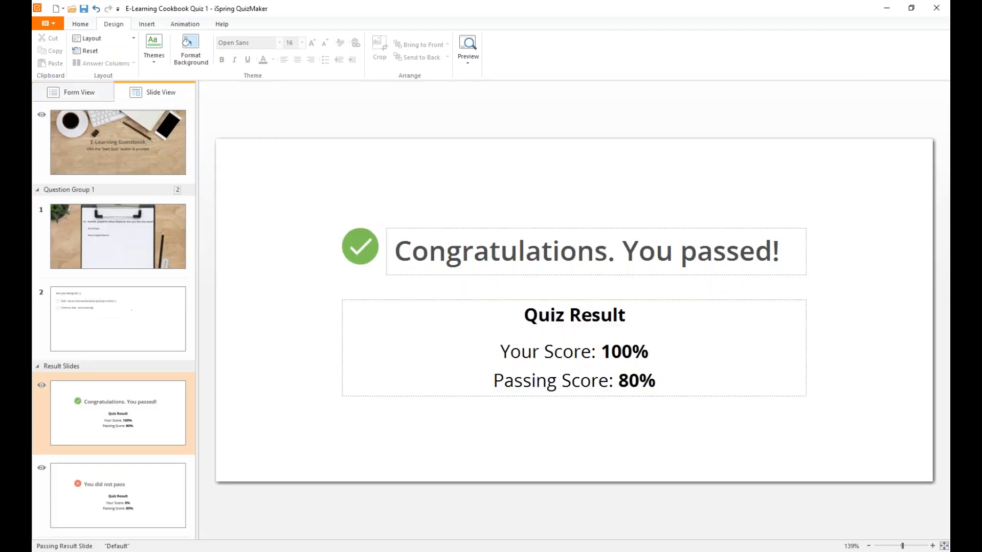
left_click(739, 251)
left_click(684, 251)
left_click_drag(669, 254, 366, 258)
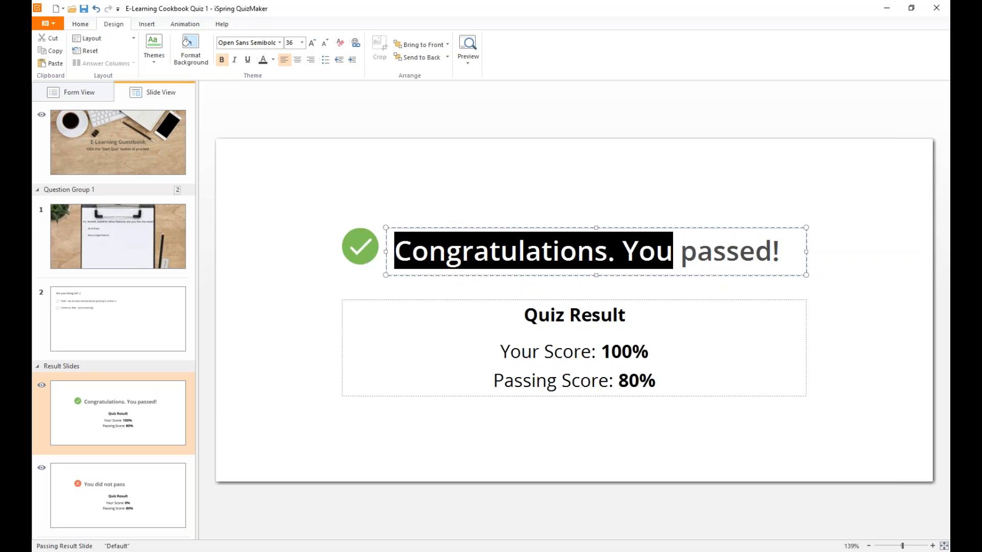
type("Good to hear ")
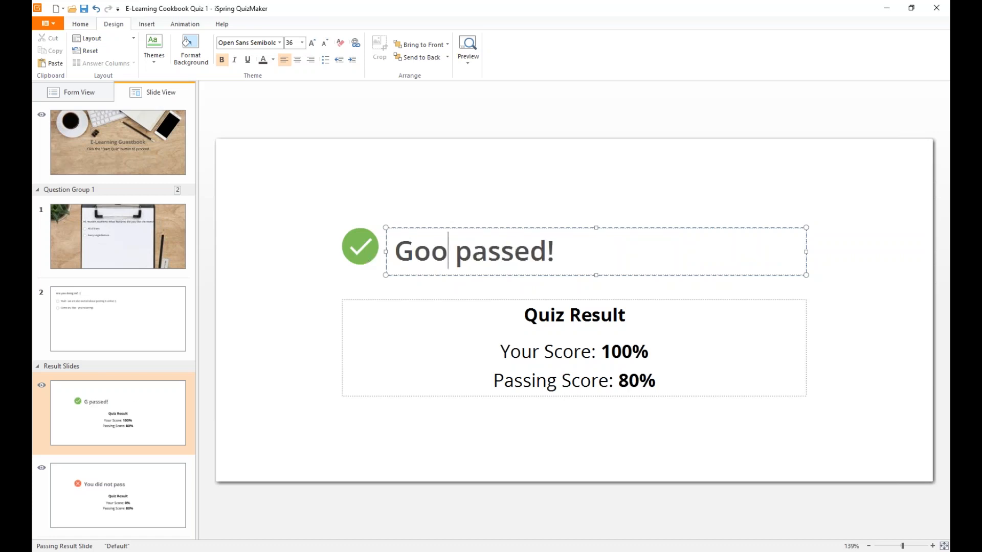
type("that!")
key("shift+End")
key("Delete")
Replace the failing result slide's heading with text saying that the presenter has failed
left_click(118, 493)
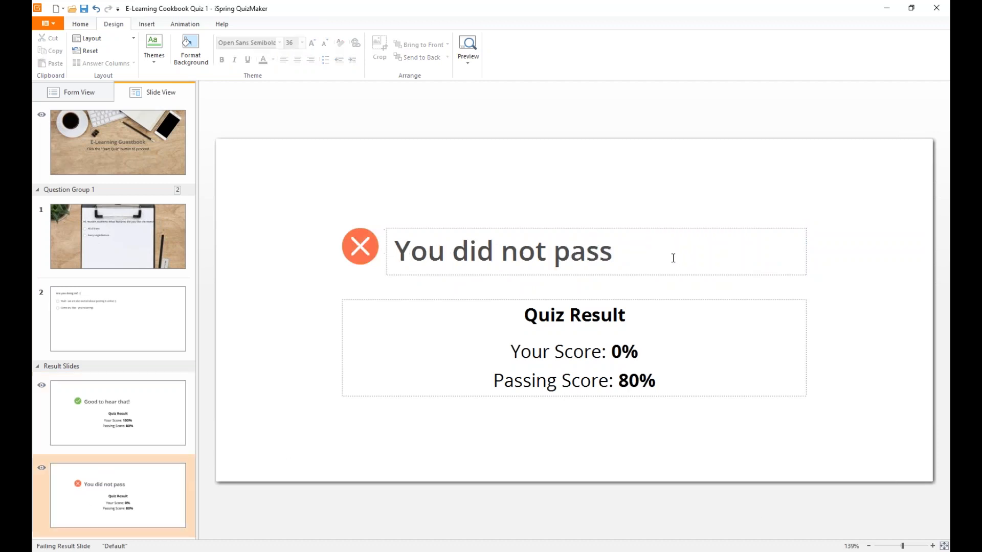
triple_click(673, 258)
type("Max hg")
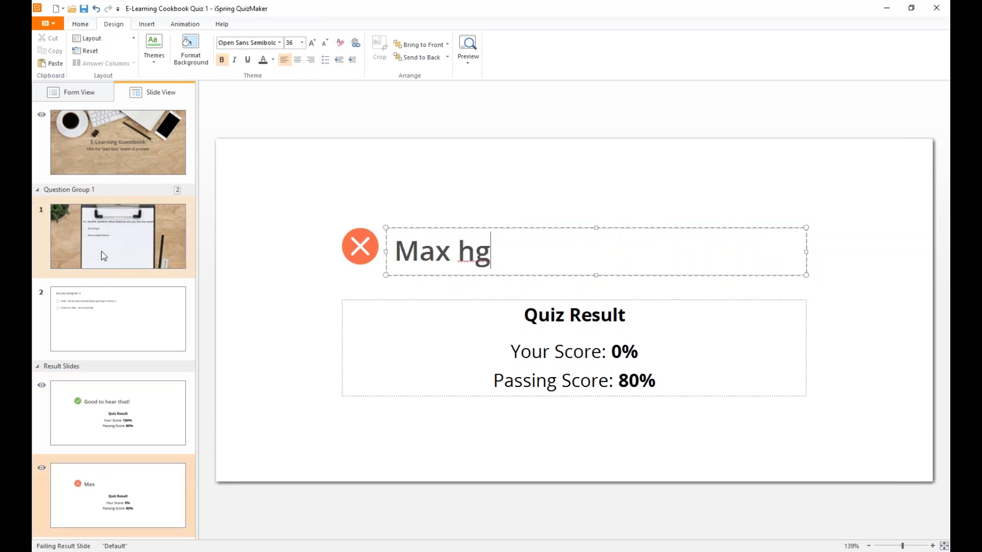
key("BackSpace")
type("as failed")
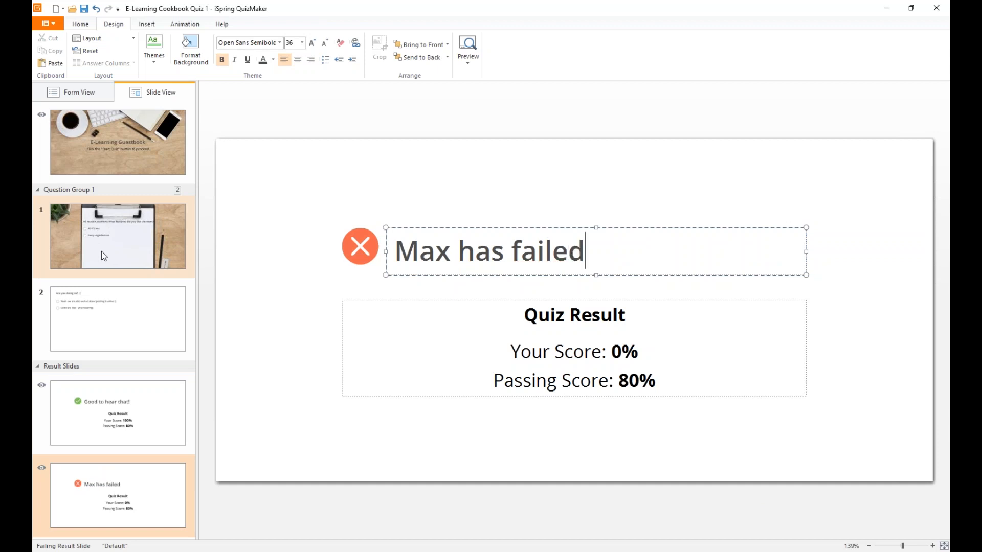
left_click(299, 308)
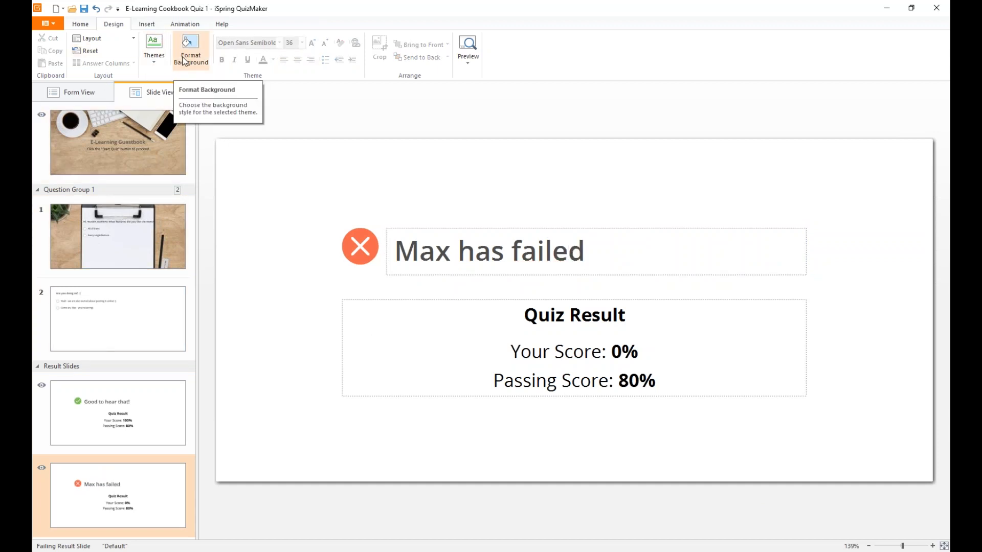
Search the background library for "desktop" and give the failing result slide the wooden desk background with a black notebook at its upper edge
left_click(152, 26)
left_click(144, 45)
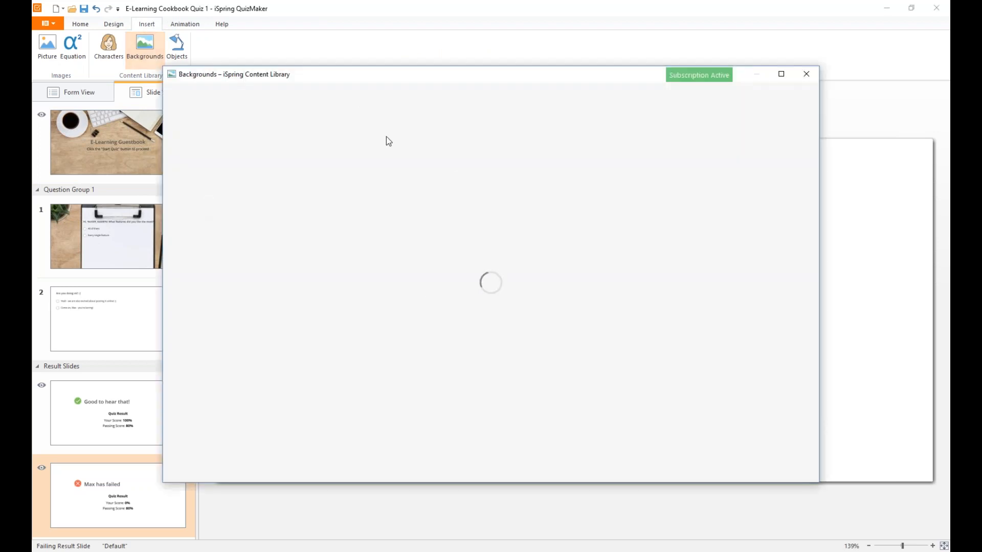
left_click(403, 97)
type("de")
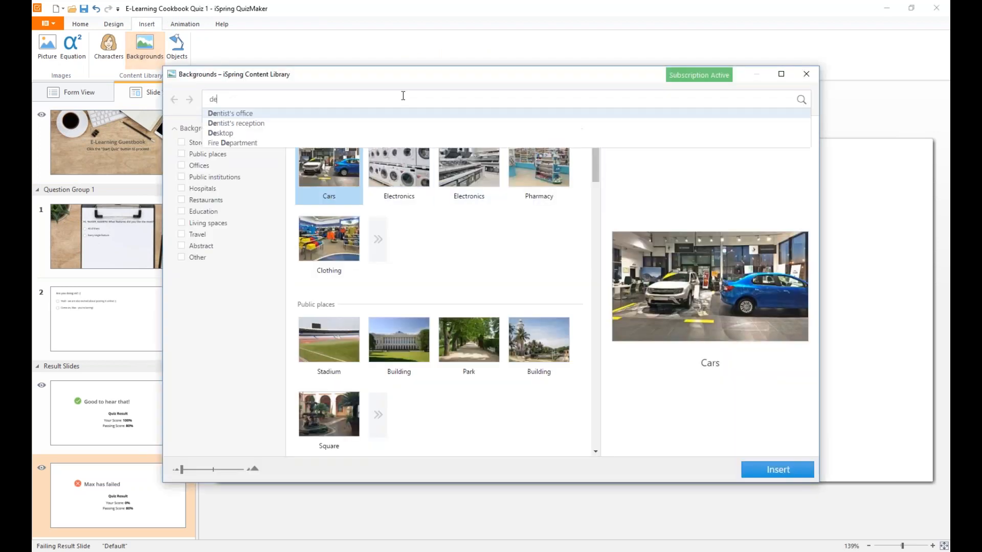
type("sktop")
key("Return")
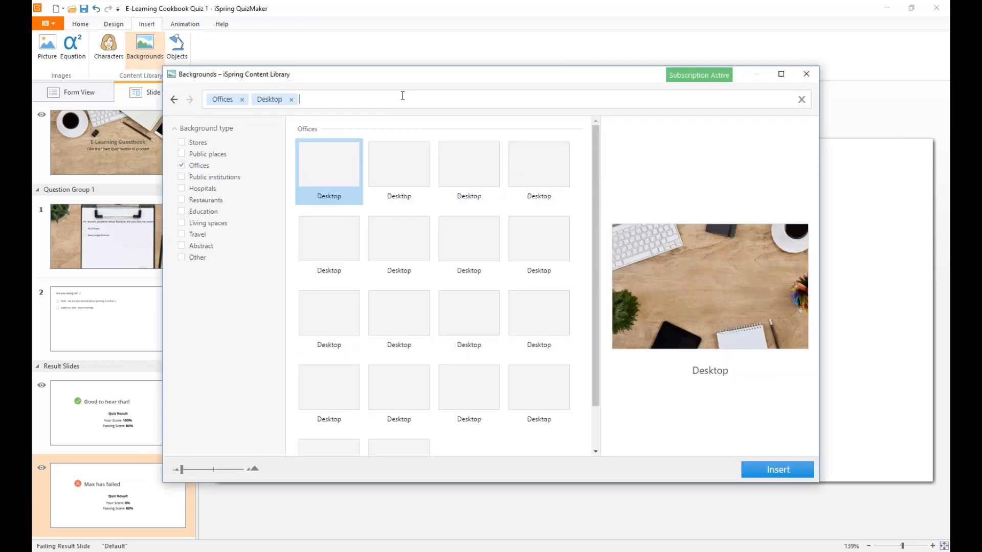
double_click(330, 239)
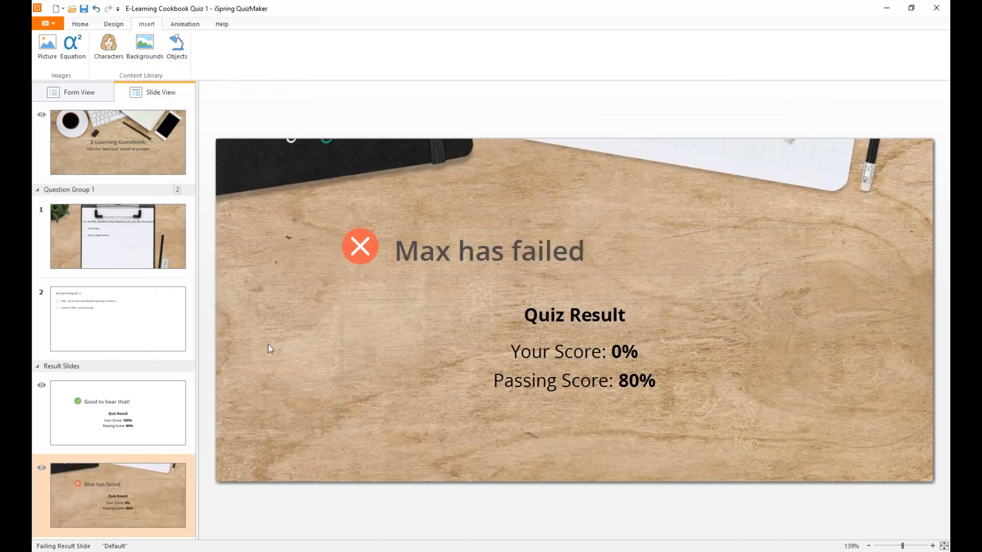
Give the passing result slide the same wooden Desktop background from the library as the failing result slide
left_click(116, 412)
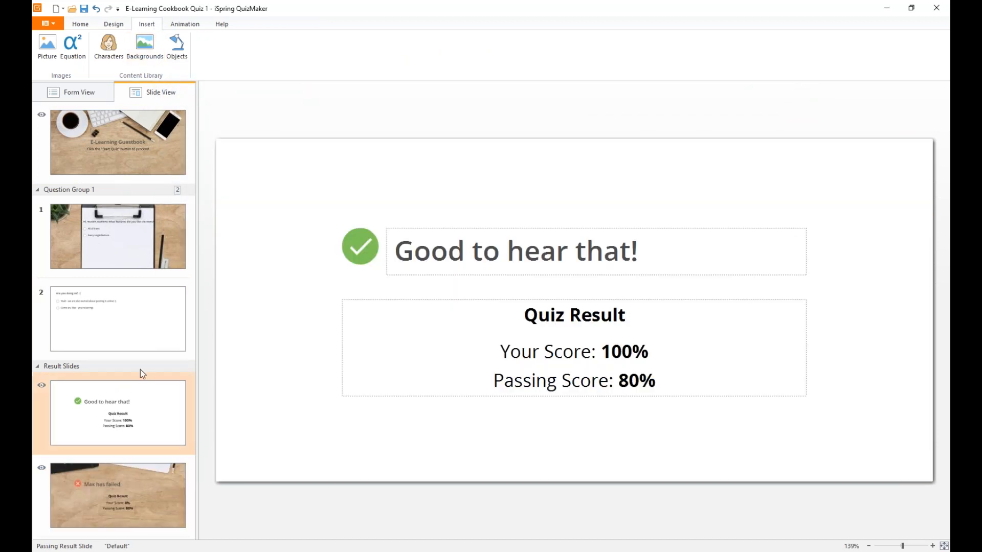
left_click(142, 51)
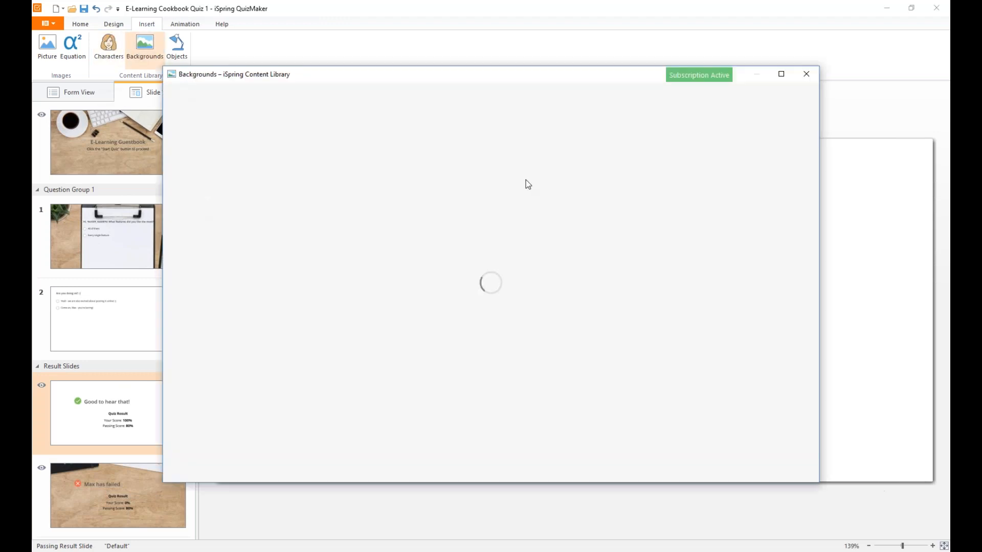
left_click(392, 96)
type("deskto")
key("Return")
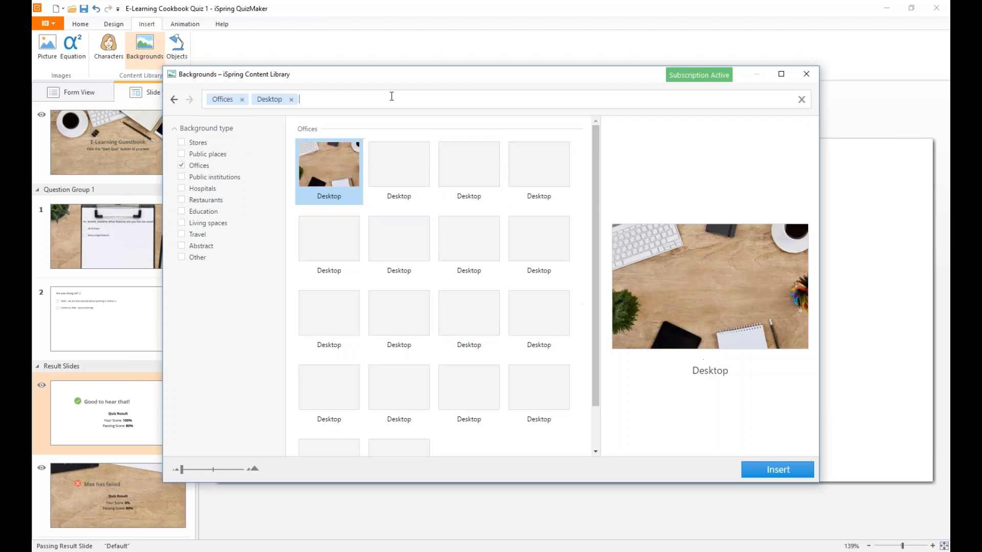
left_click(344, 239)
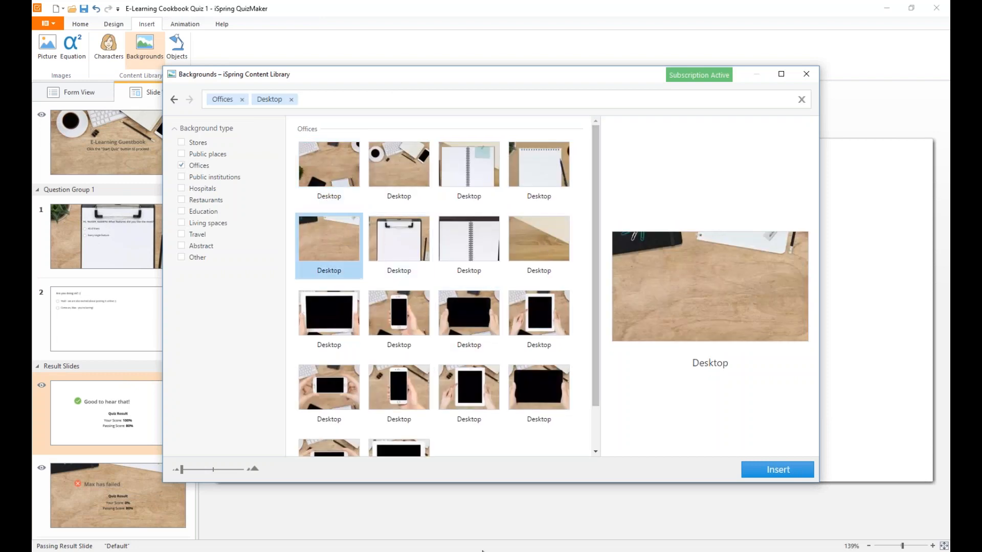
left_click(776, 470)
Give the second question slide the Desktop background showing a spiral notepad, pen and coffee cup
left_click(93, 314)
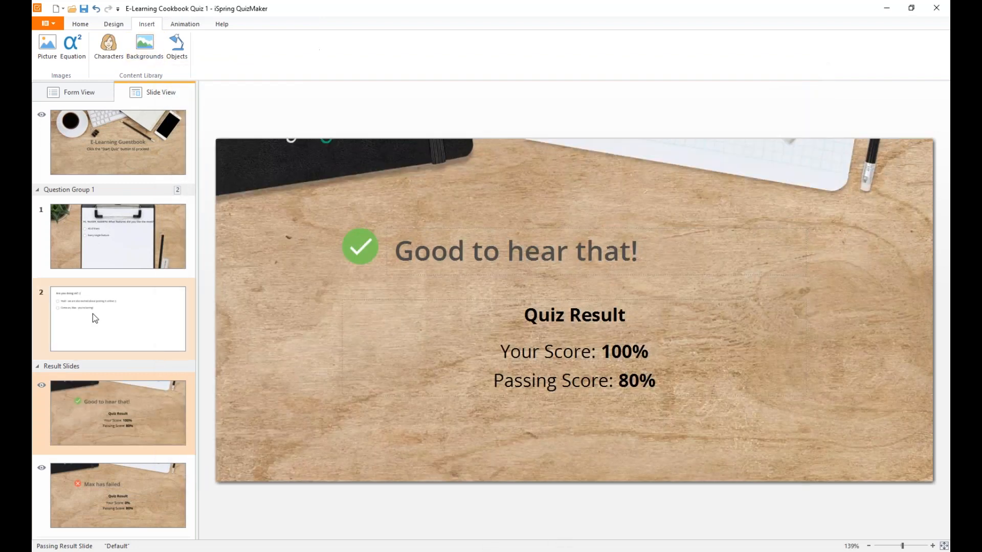
left_click(160, 61)
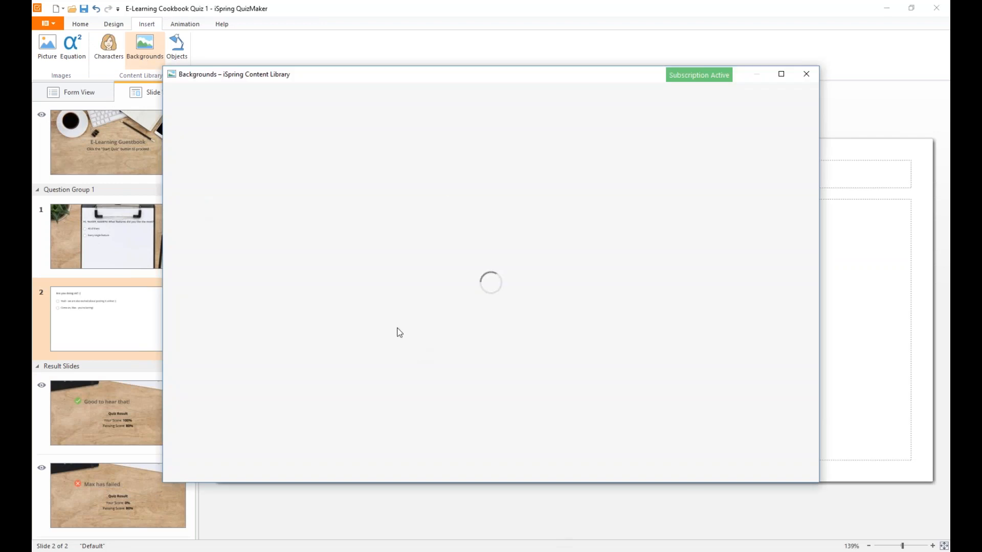
type("des")
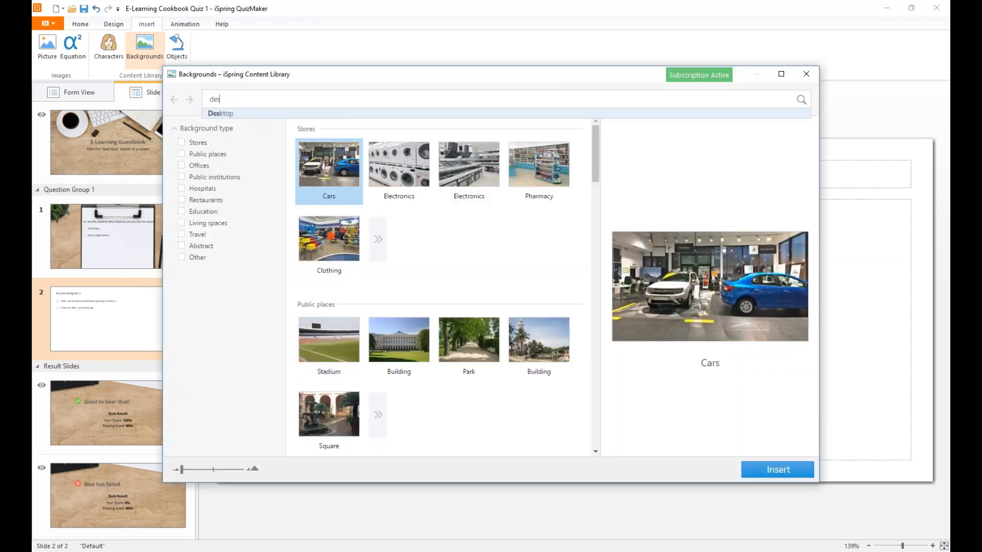
left_click(317, 116)
scroll(399, 271, "down", 2)
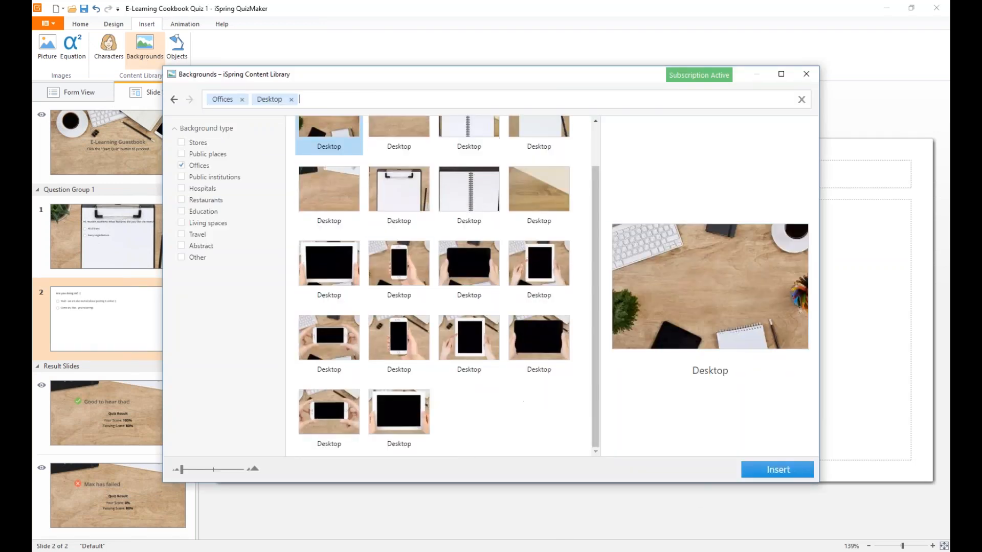
scroll(371, 203, "up", 2)
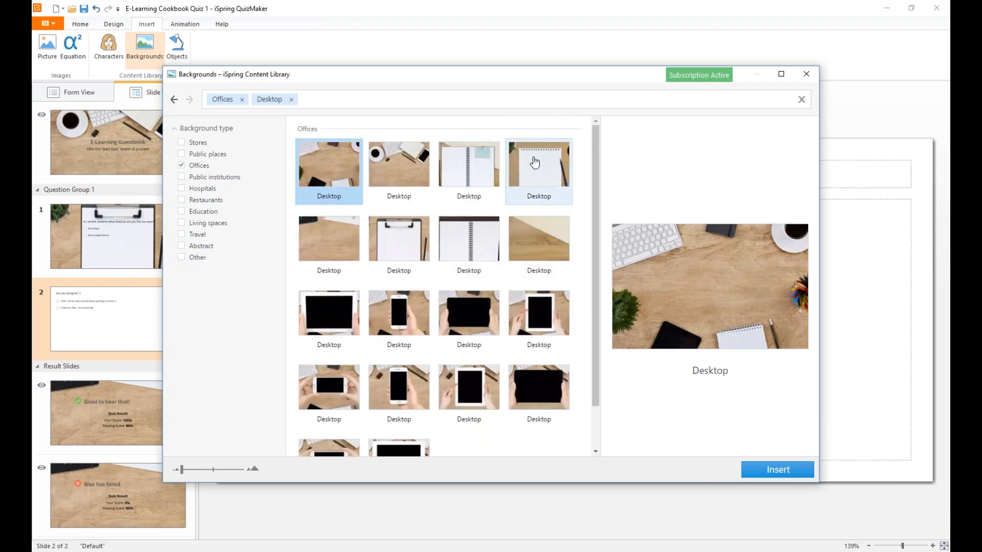
double_click(539, 174)
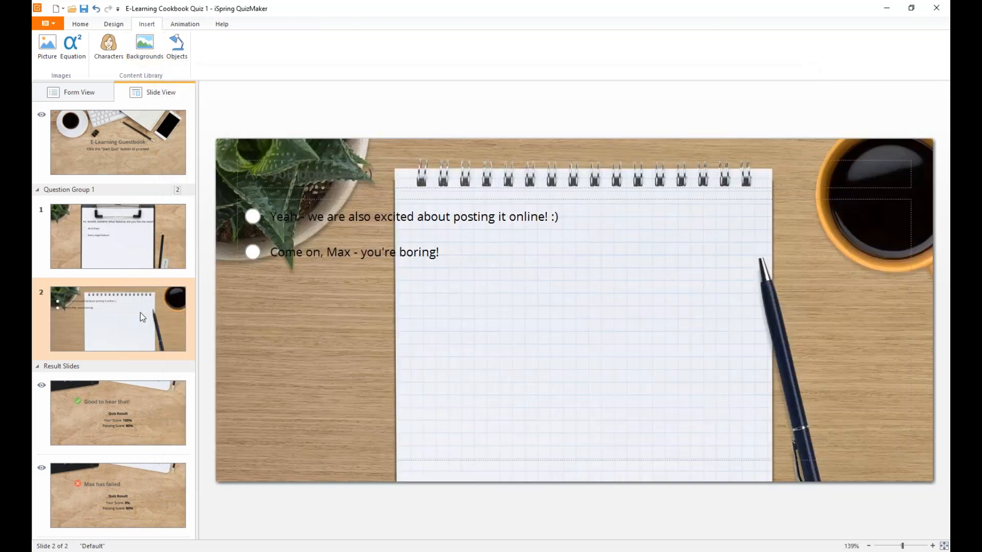
Move the second question slide's title and answer choices onto the notepad, with the choices just below the title
left_click(422, 228)
left_click_drag(423, 228, 587, 295)
left_click(358, 174)
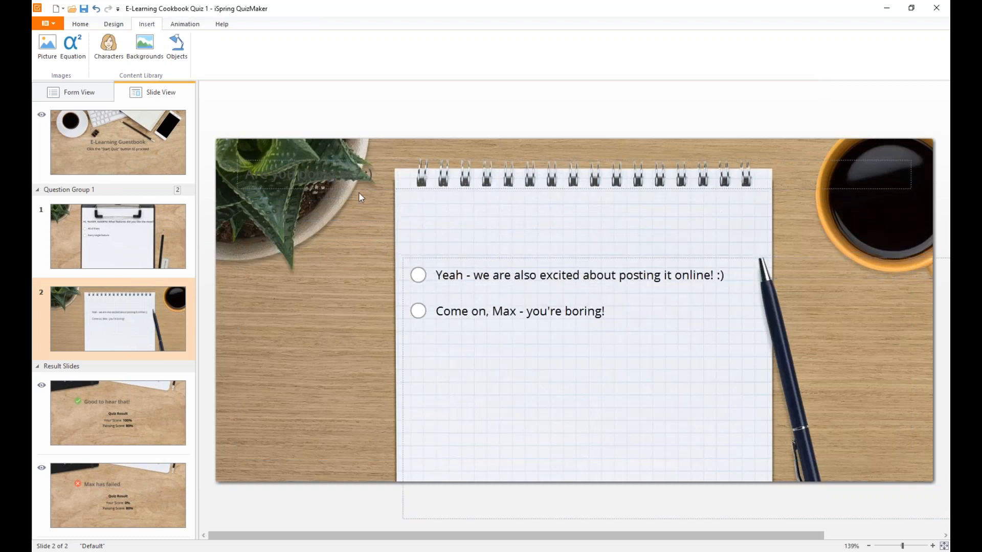
left_click_drag(358, 174, 532, 228)
left_click(588, 346)
left_click_drag(588, 346, 590, 326)
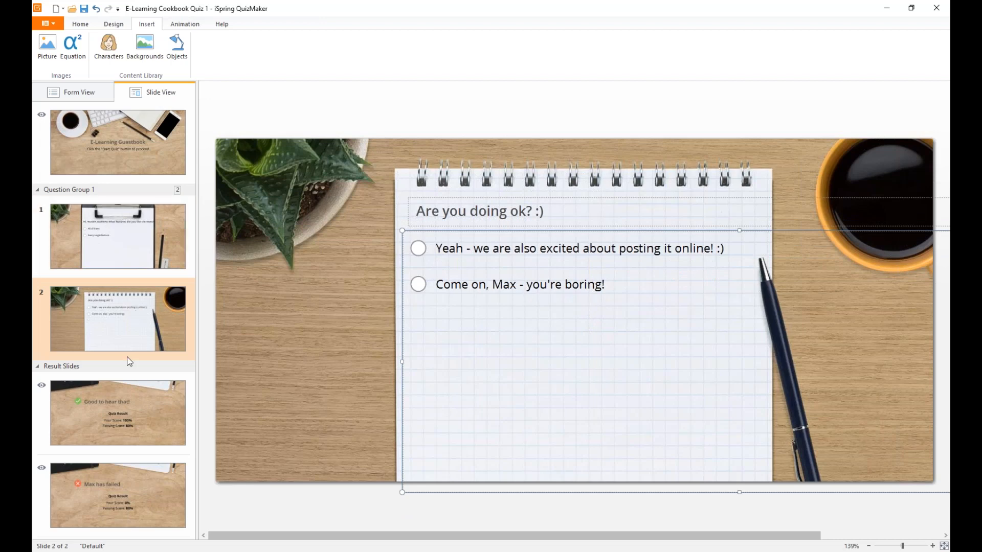
Add an Essay survey question after the second question in Question Group 1
right_click(118, 333)
left_click(108, 353)
left_click(85, 96)
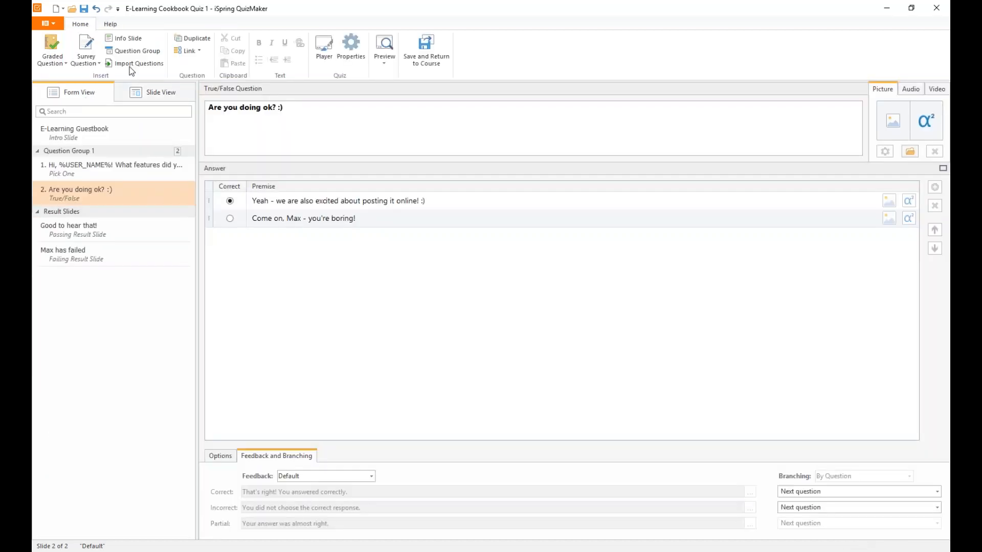
left_click(93, 62)
left_click(81, 216)
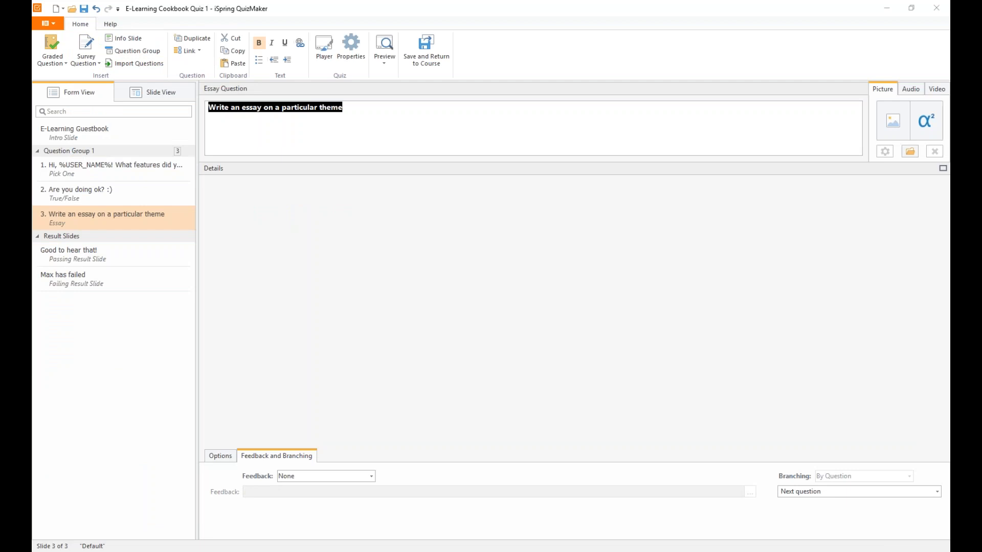
left_click(314, 149)
key("ctrl+a")
type("Come on, Max - you're boring!")
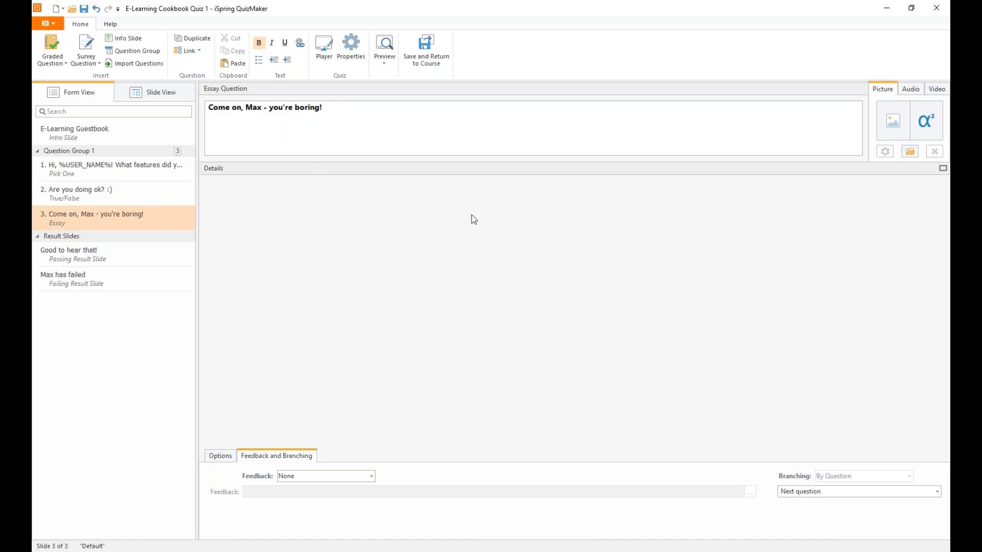
key("ctrl+z")
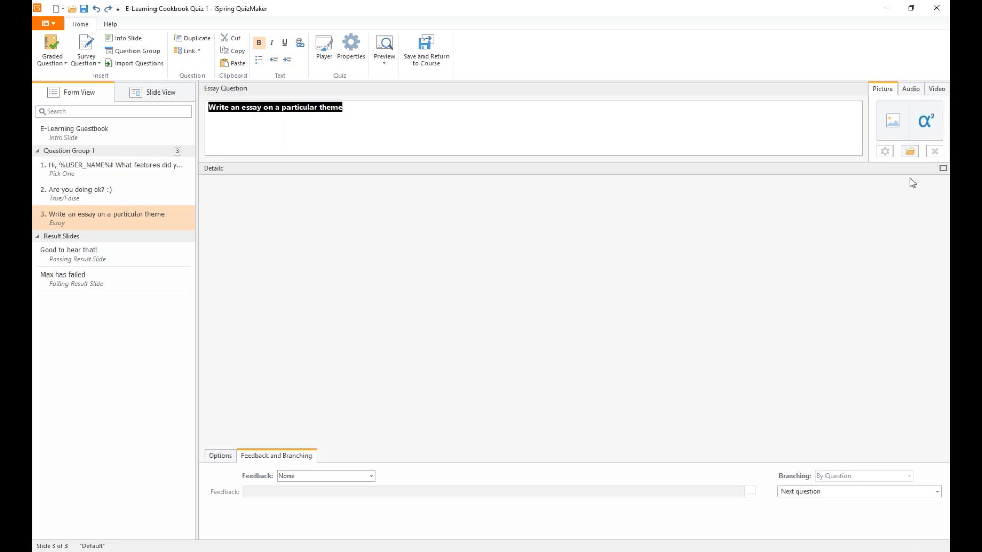
Set the essay question's text to "Could you please give us some feedback? :) Thanks!"
left_click(393, 147)
key("ctrl+a")
type("Could you please give us some feedback? :) Thanks!")
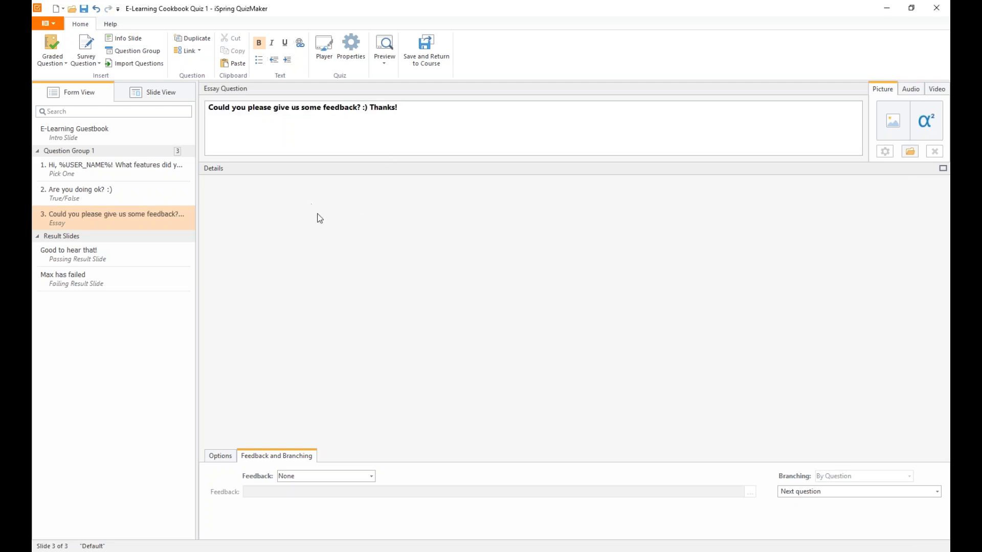
Insert the MacBook-style laptop with a blank screen from the objects library onto the essay question slide
left_click(145, 99)
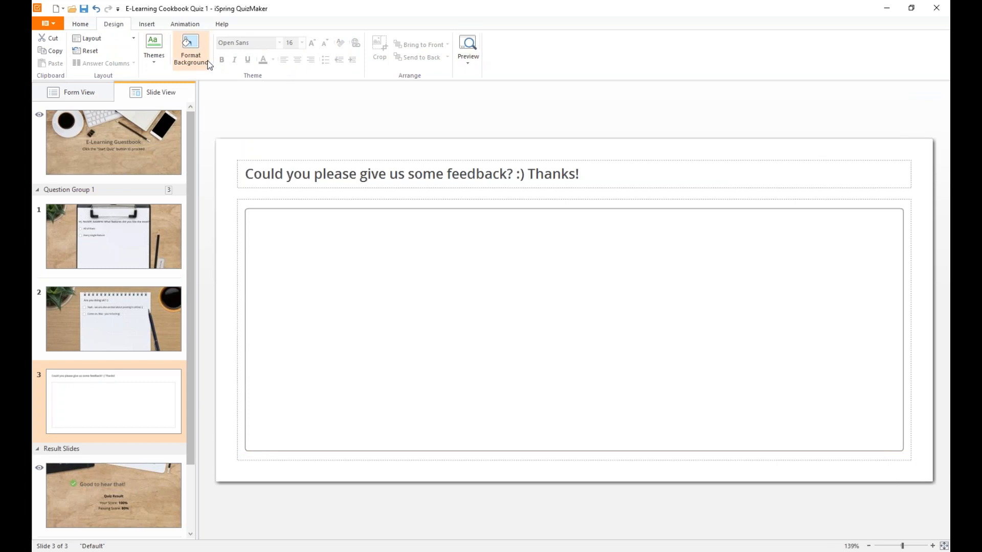
left_click(147, 24)
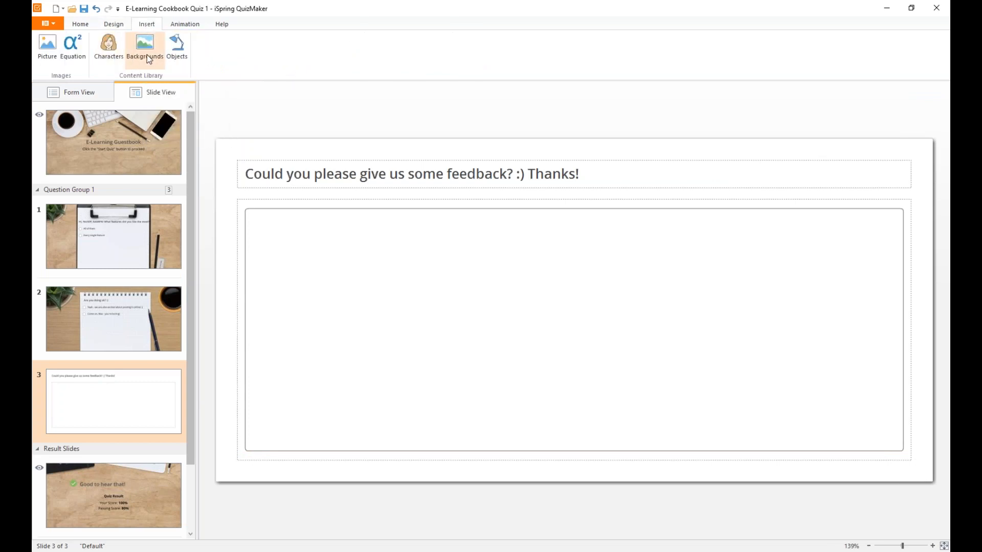
left_click(144, 46)
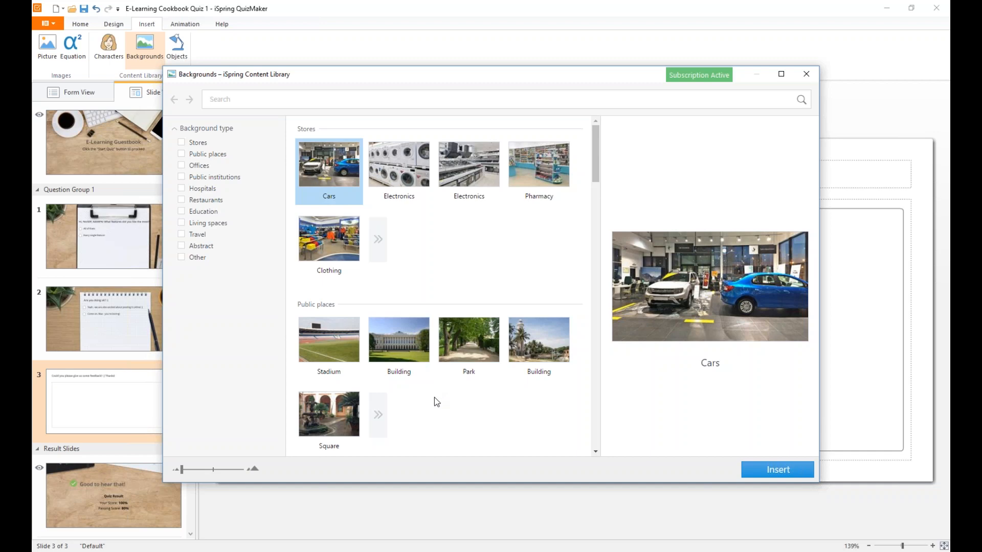
left_click(798, 80)
left_click(176, 49)
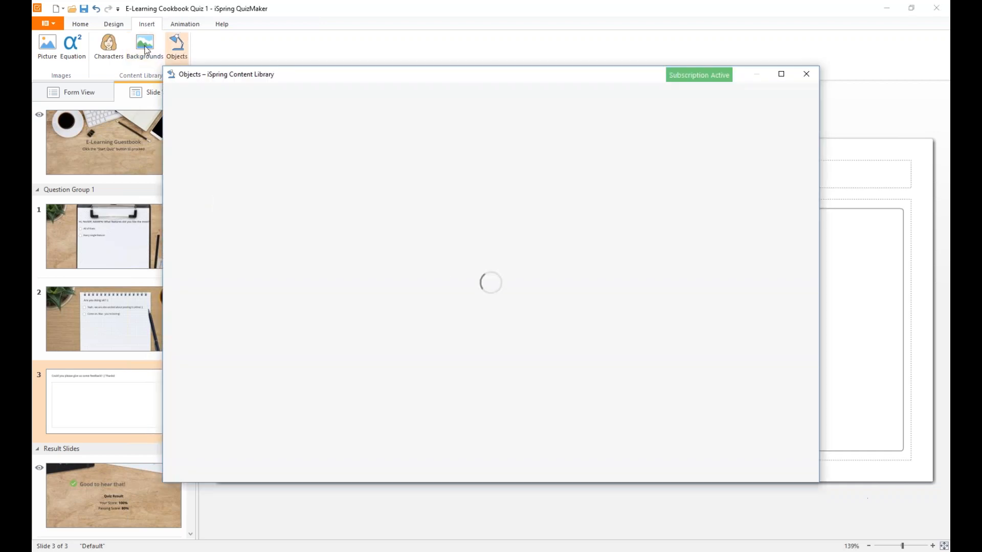
scroll(501, 348, "down", 5)
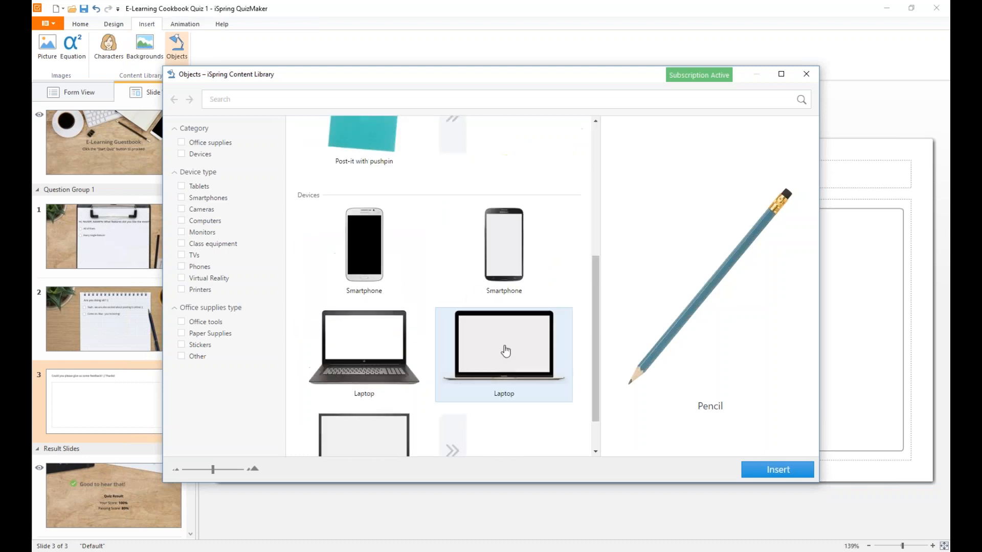
double_click(492, 354)
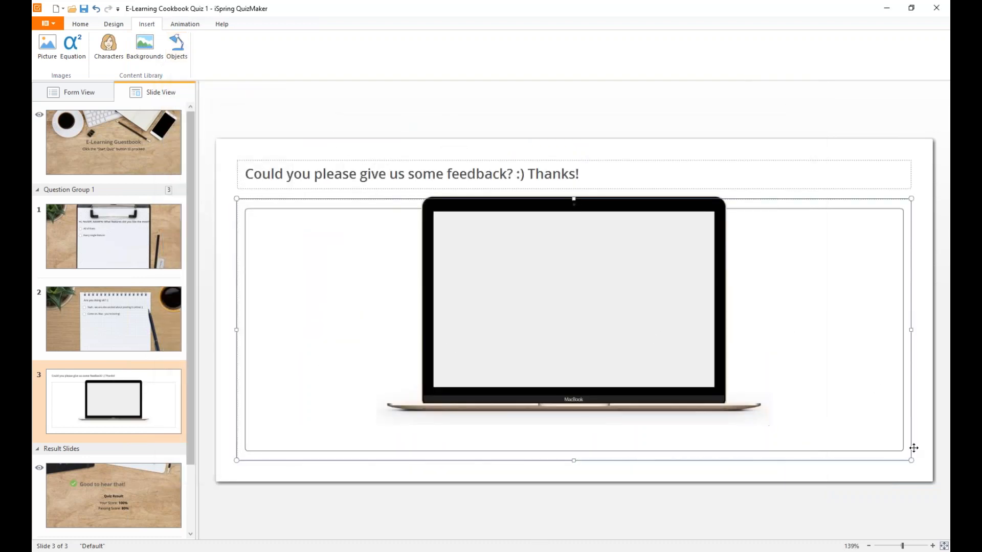
Place the enlarged laptop behind the essay answer field, and resize the field to fill the laptop's screen
left_click_drag(910, 461, 592, 370)
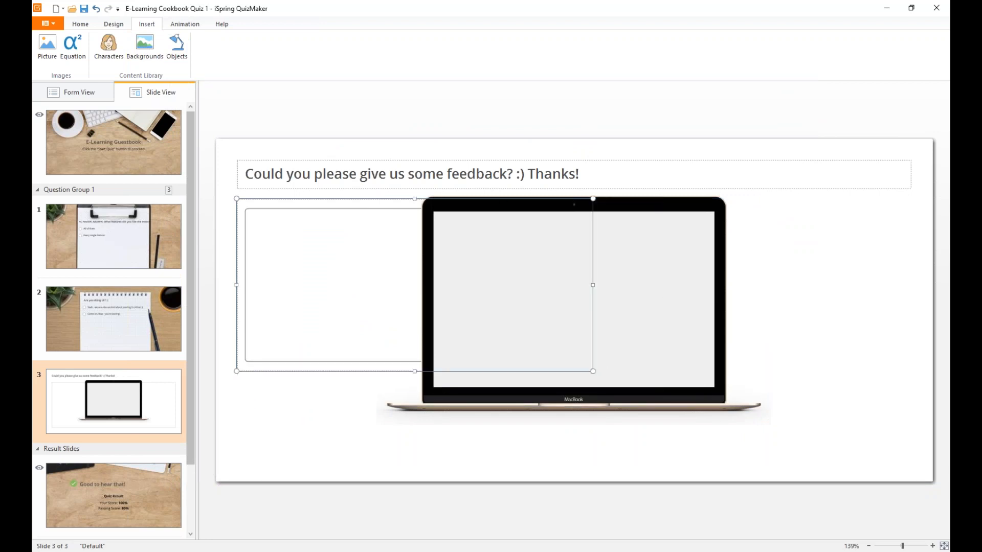
right_click(637, 309)
left_click(692, 395)
left_click_drag(541, 377, 354, 372)
left_click_drag(608, 419, 688, 467)
left_click_drag(561, 335, 582, 366)
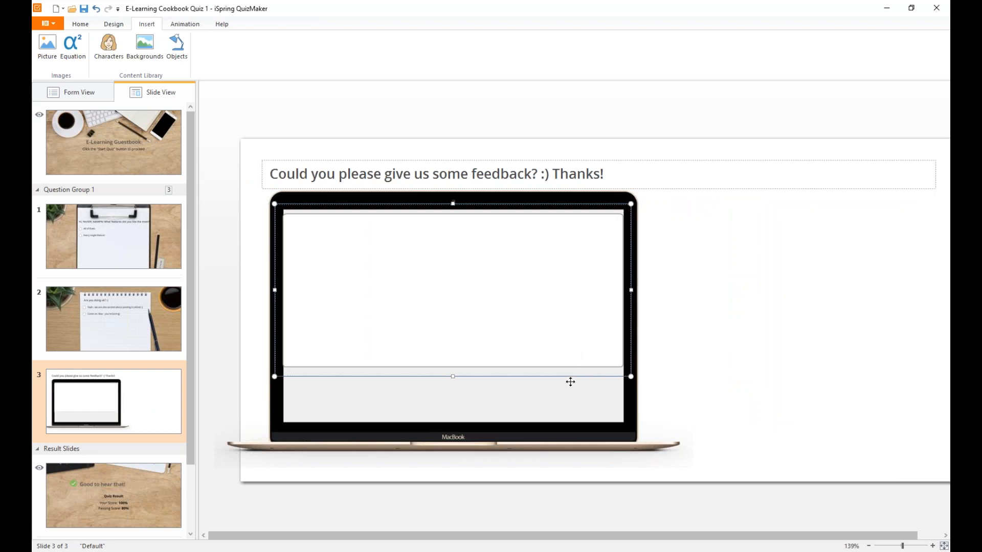
left_click_drag(456, 375, 453, 433)
left_click(824, 428)
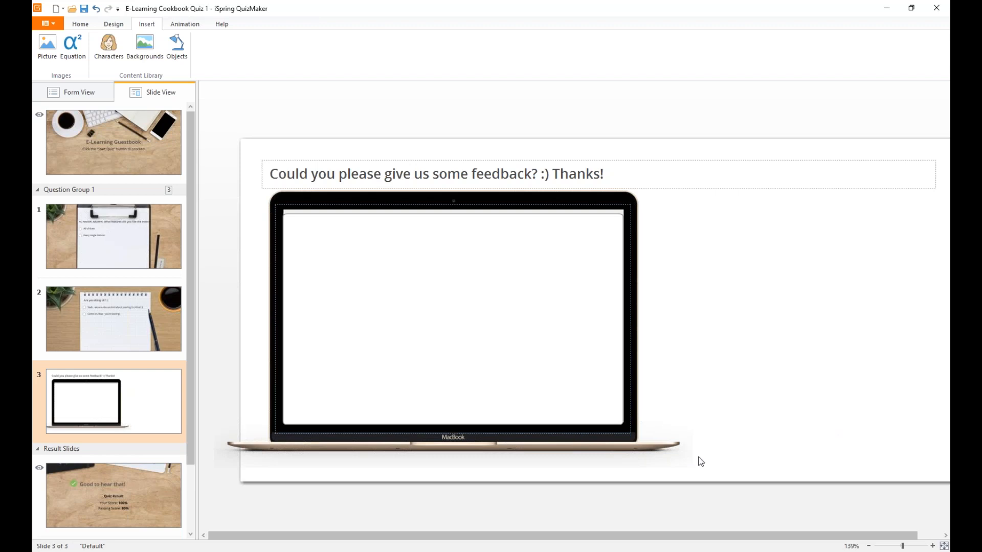
Give the essay question slide the Light brown background from the library's Abstract category
left_click(127, 25)
left_click(146, 24)
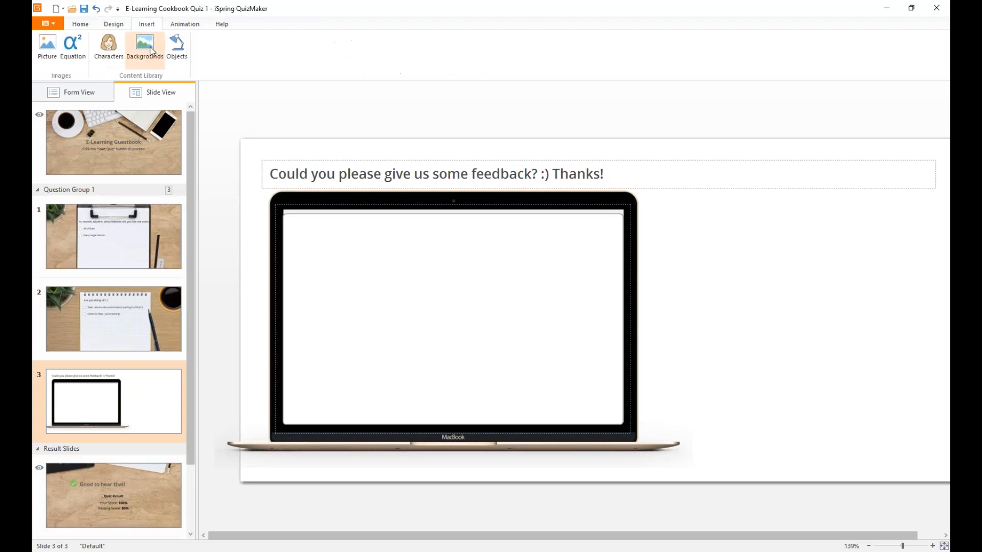
left_click(145, 45)
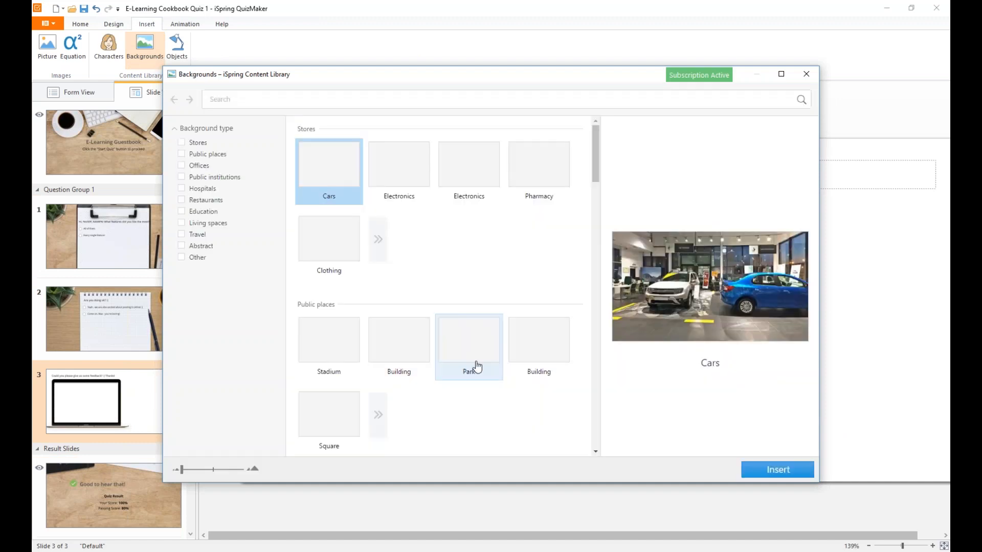
left_click(200, 247)
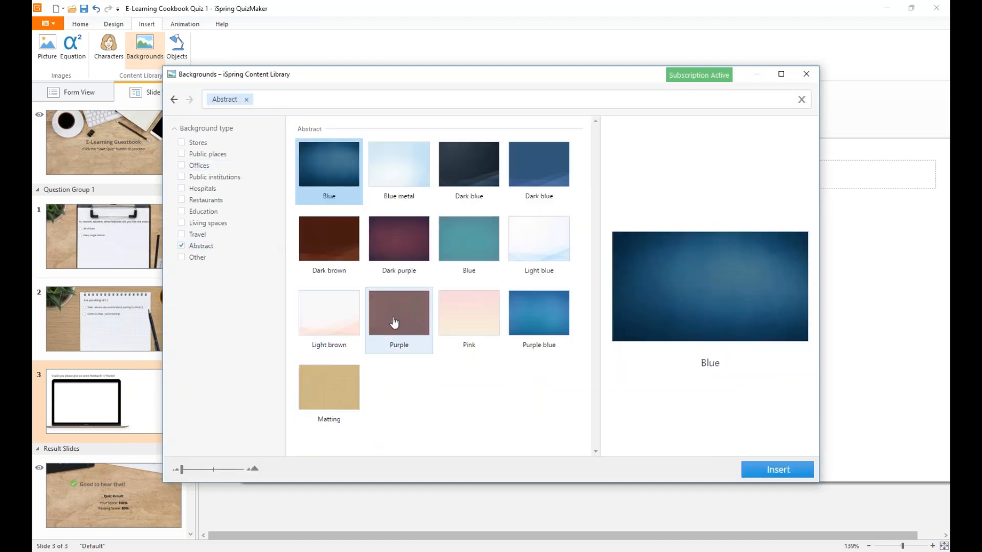
left_click(341, 319)
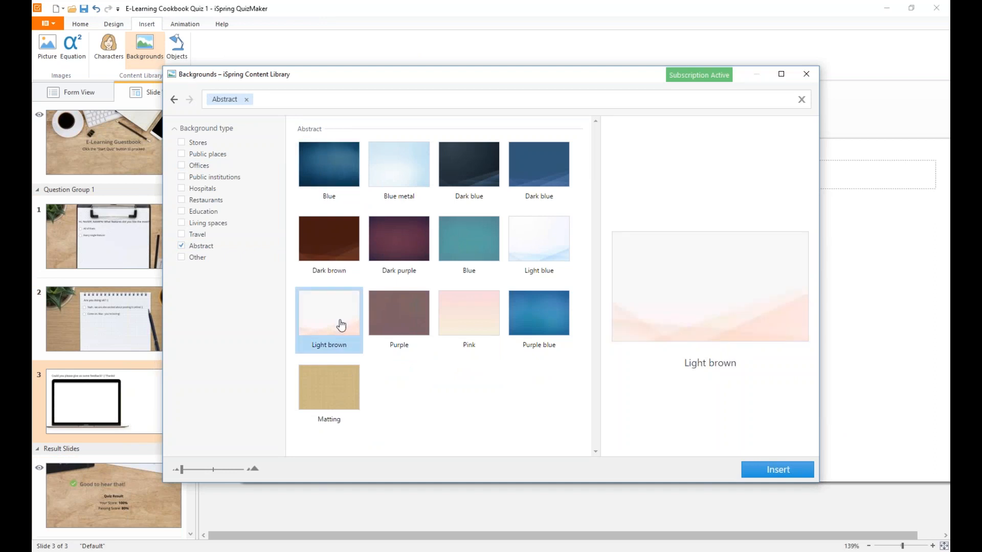
double_click(341, 325)
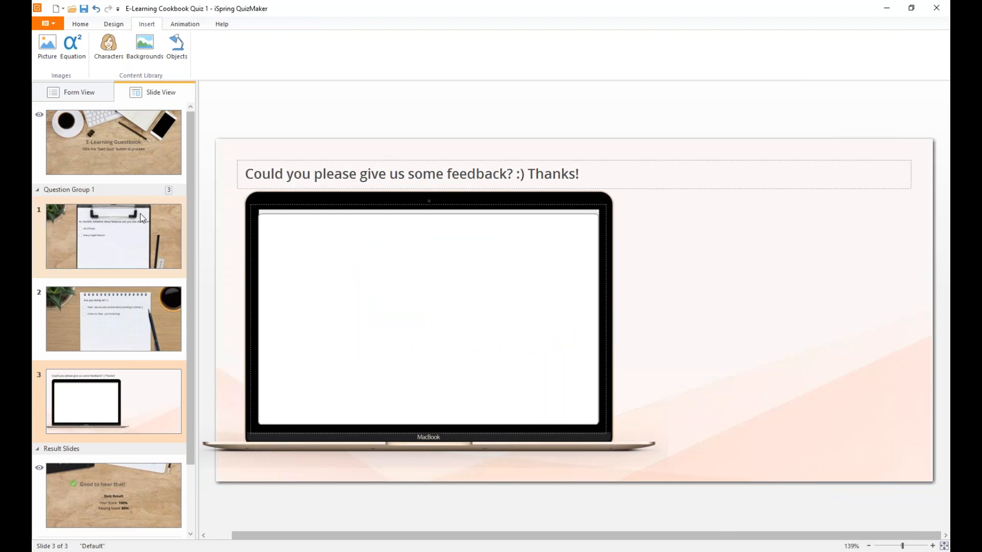
Turn off the default options for the "Are you doing ok? :)" question in the form view
left_click(105, 97)
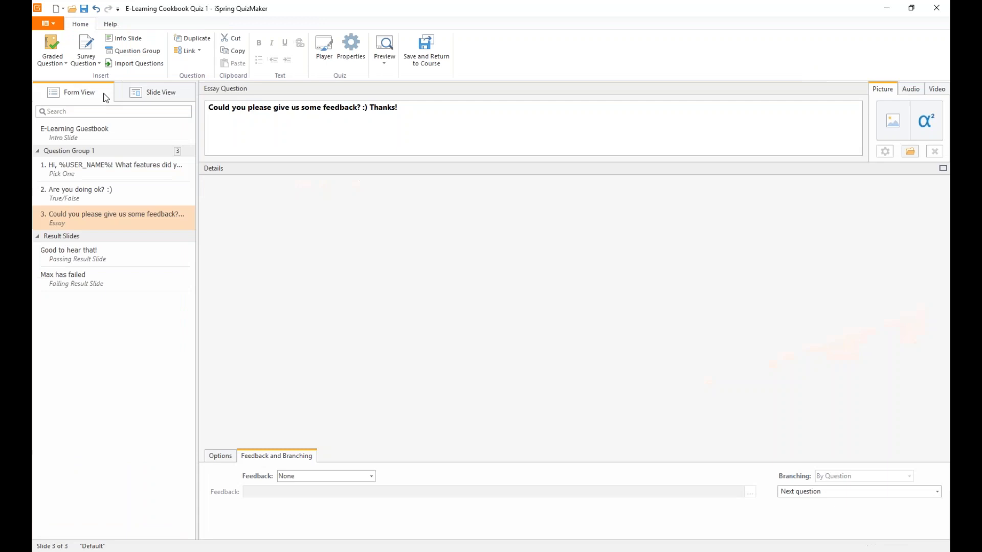
left_click(68, 58)
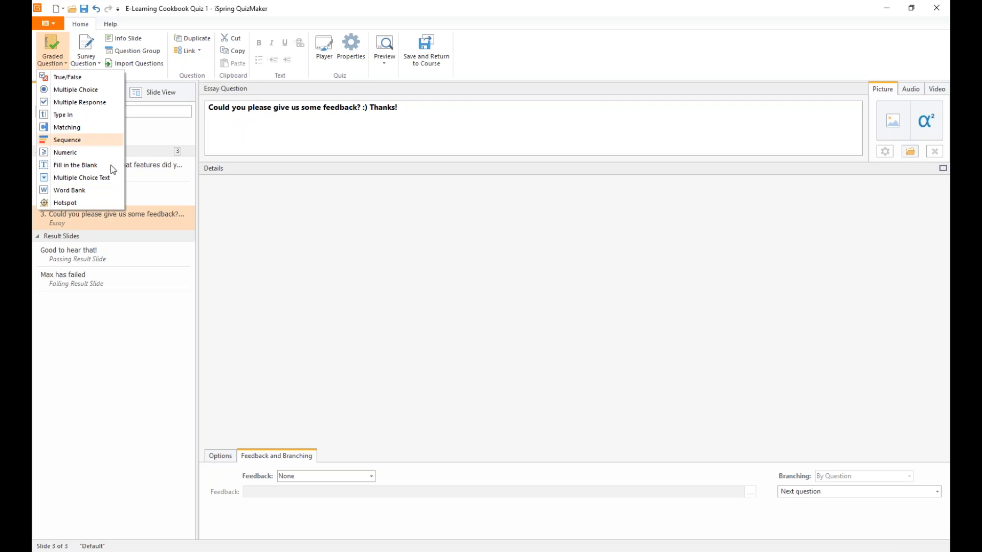
left_click(146, 206)
left_click(145, 197)
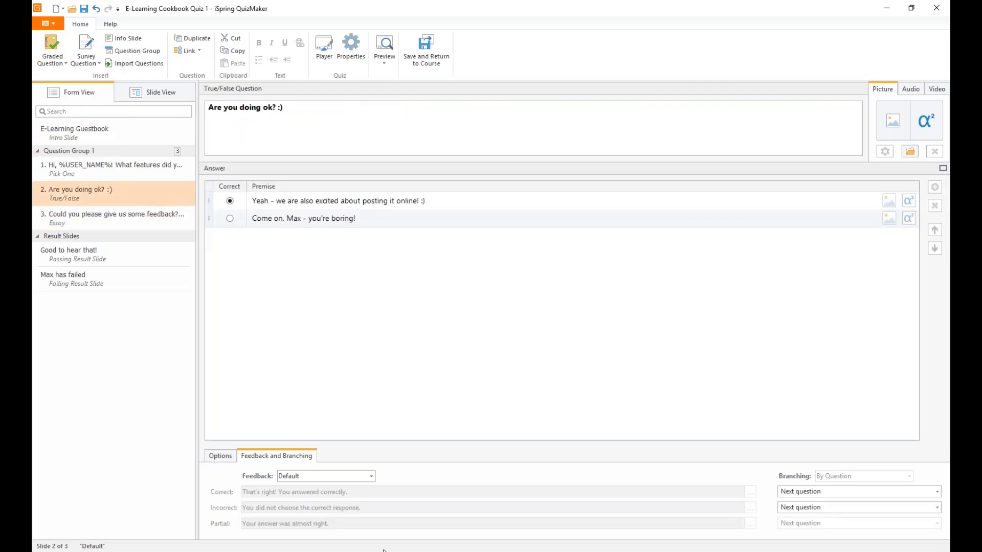
left_click(231, 458)
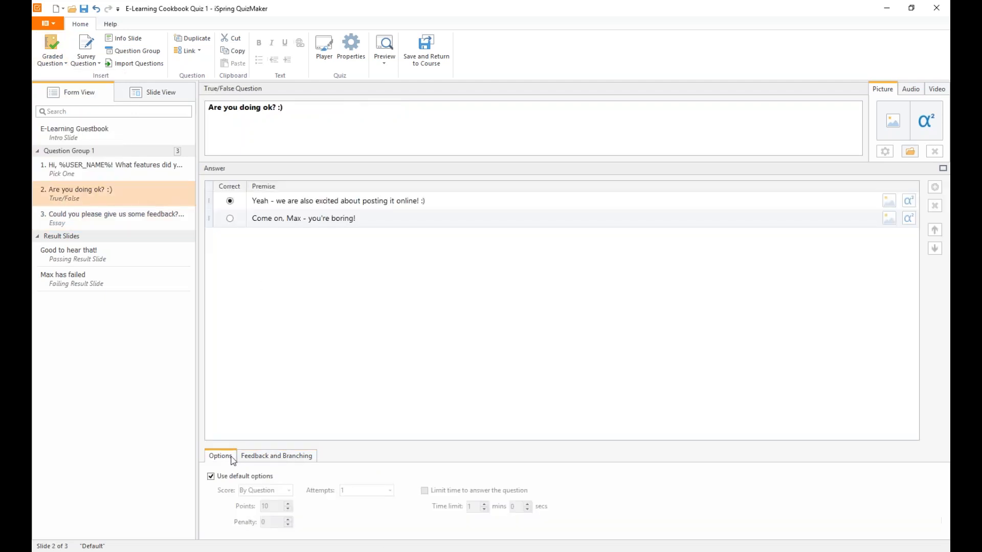
left_click(264, 479)
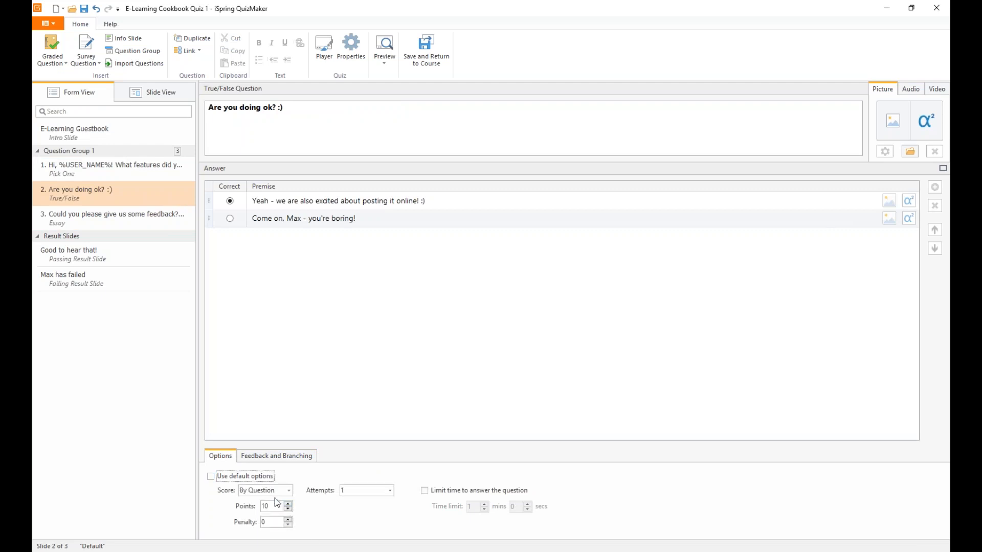
Examine the second question's scoring choices and the branching targets available for a correct answer
left_click(274, 491)
left_click(275, 497)
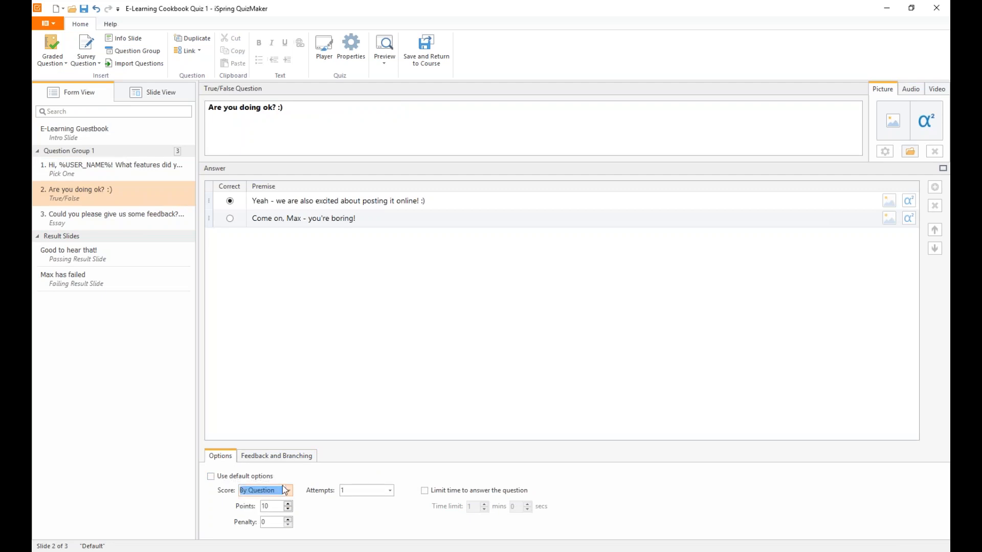
left_click(274, 457)
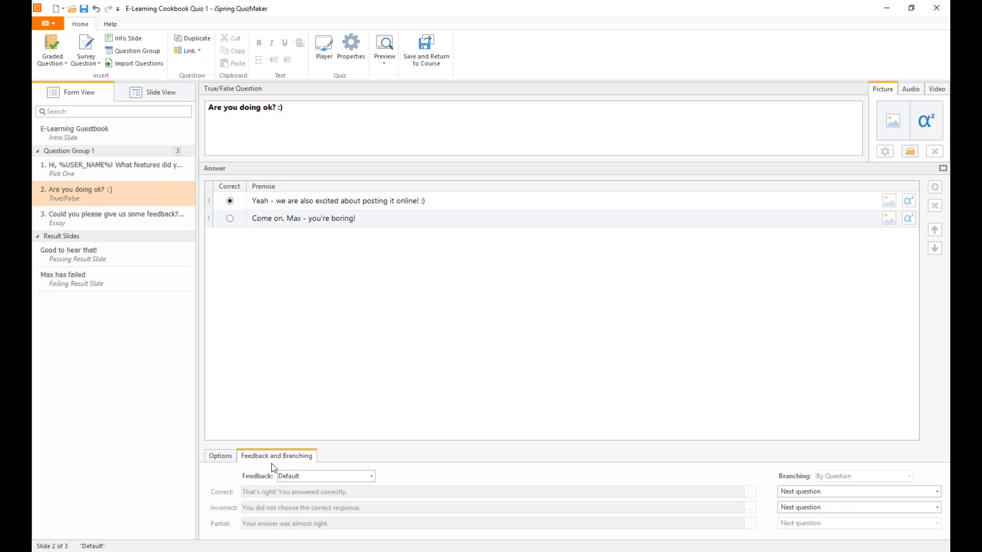
left_click(823, 491)
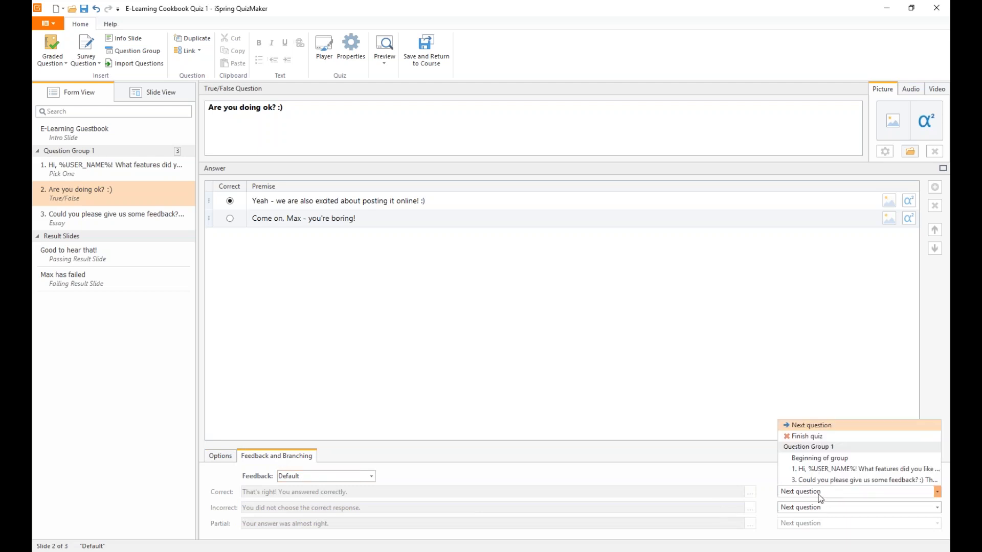
left_click(808, 494)
Add a second question group after Question Group 1 and insert an info slide into it
left_click(56, 167)
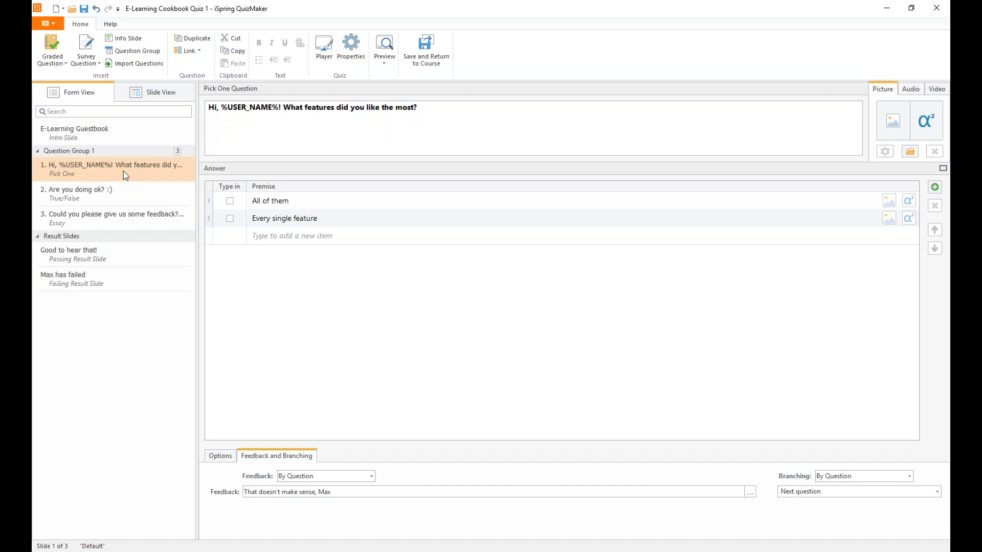
left_click(105, 153)
left_click(115, 52)
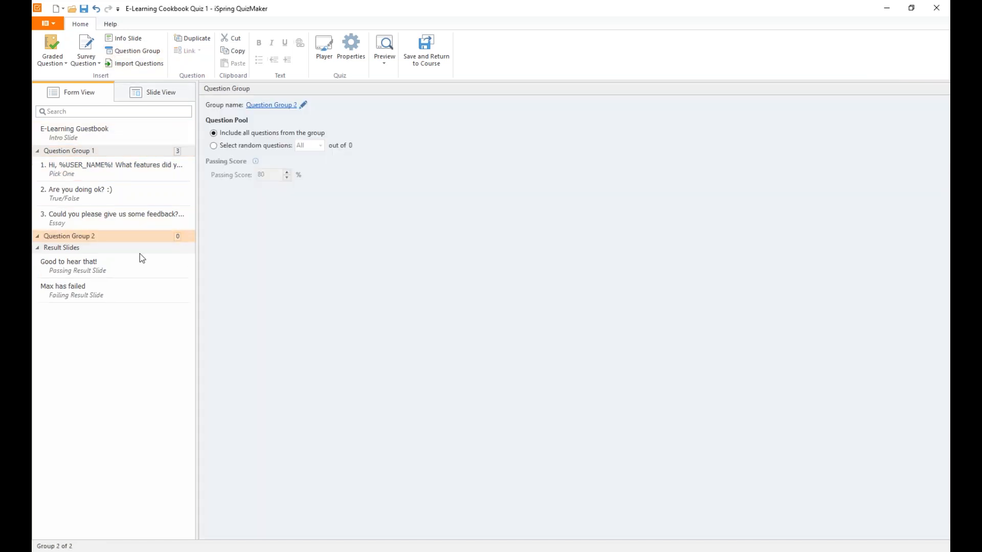
left_click(123, 38)
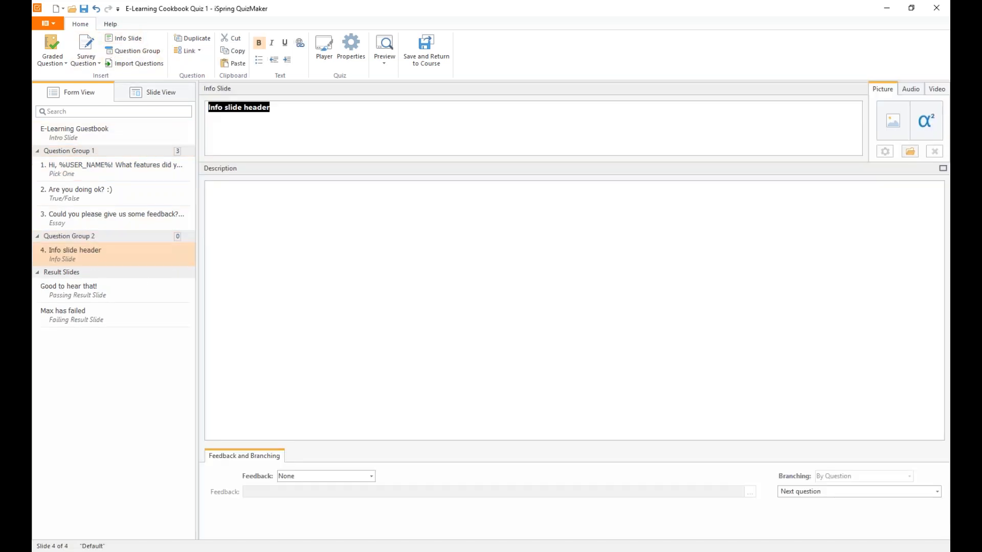
left_click(154, 92)
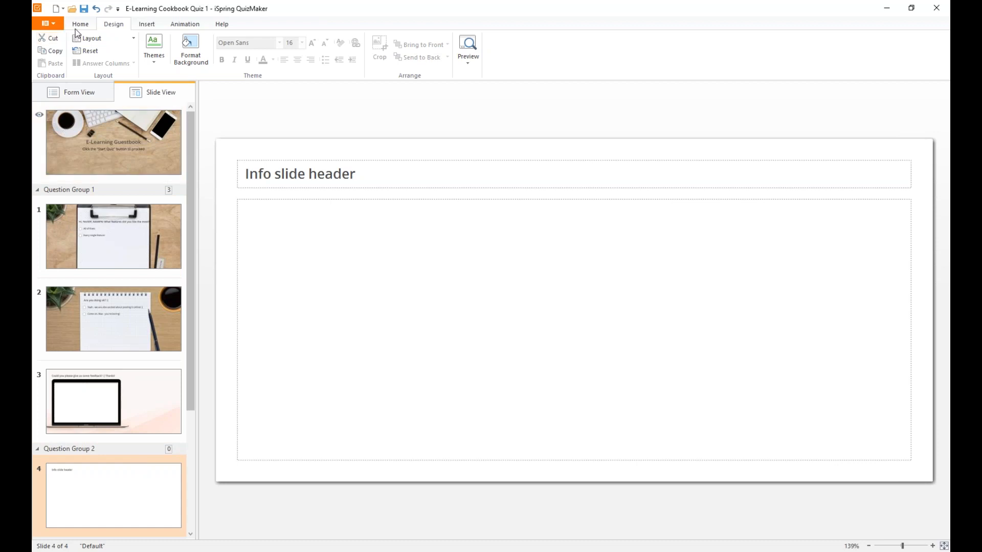
left_click(84, 96)
Examine the main and navigation settings in the quiz properties and leave them as they are
left_click(89, 157)
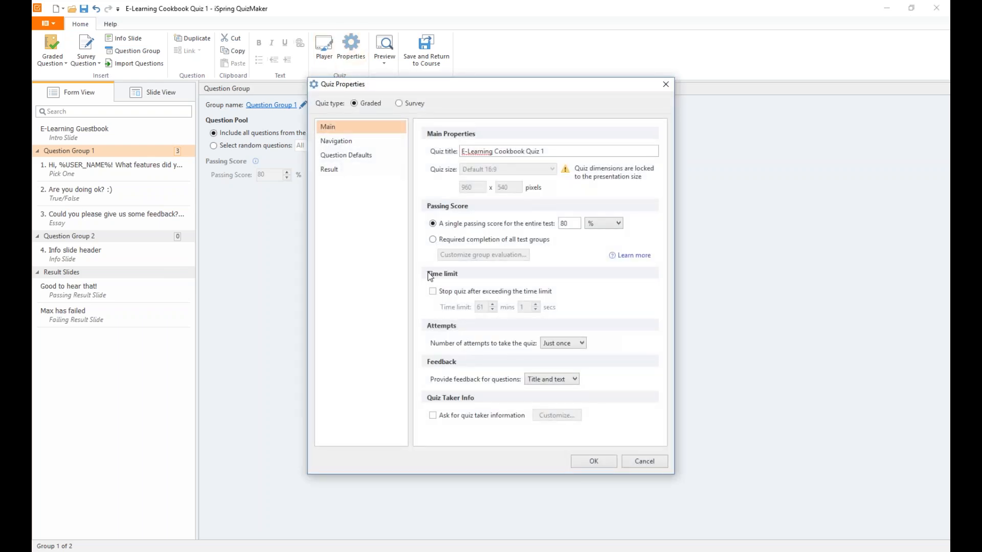
left_click(361, 141)
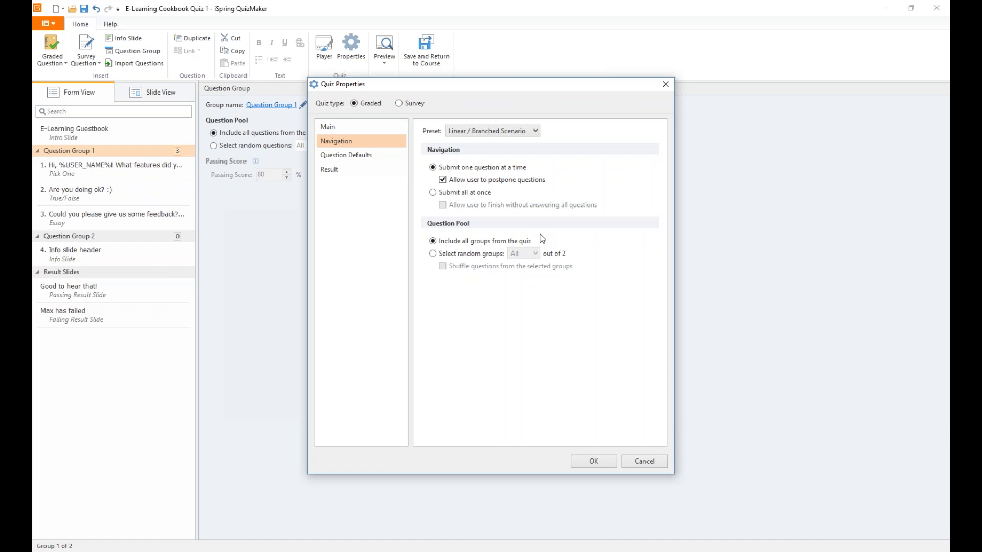
left_click(665, 85)
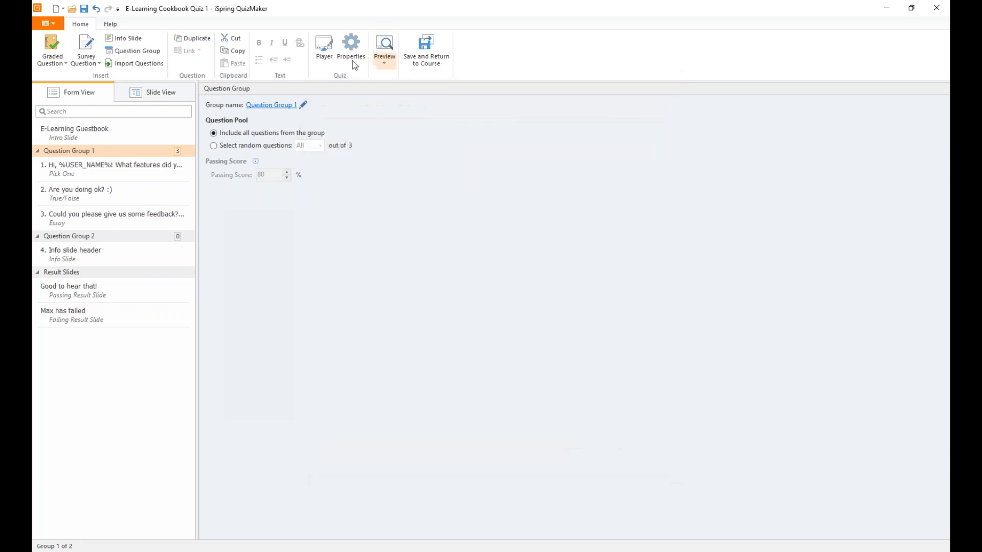
Set the color scheme of the quiz player to Brown
left_click(331, 54)
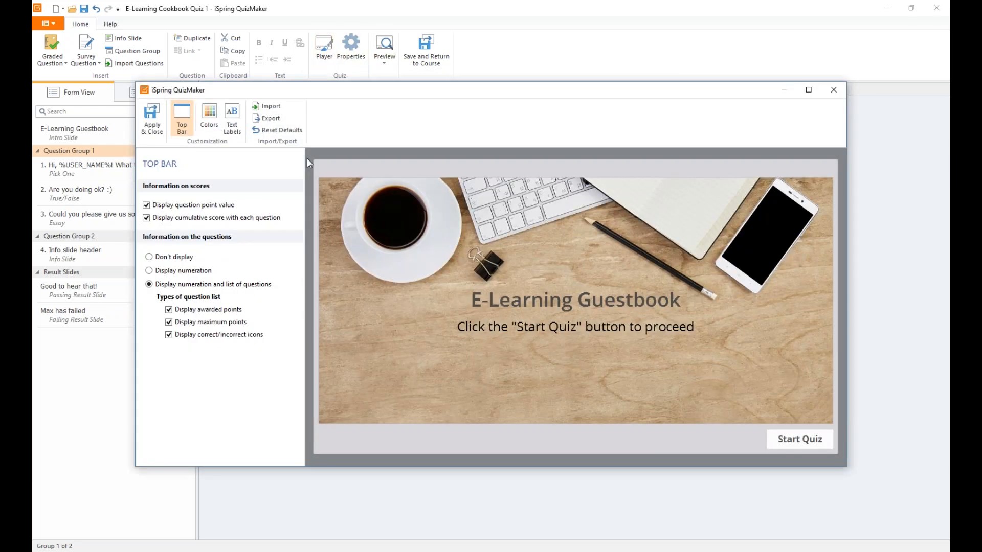
left_click(212, 128)
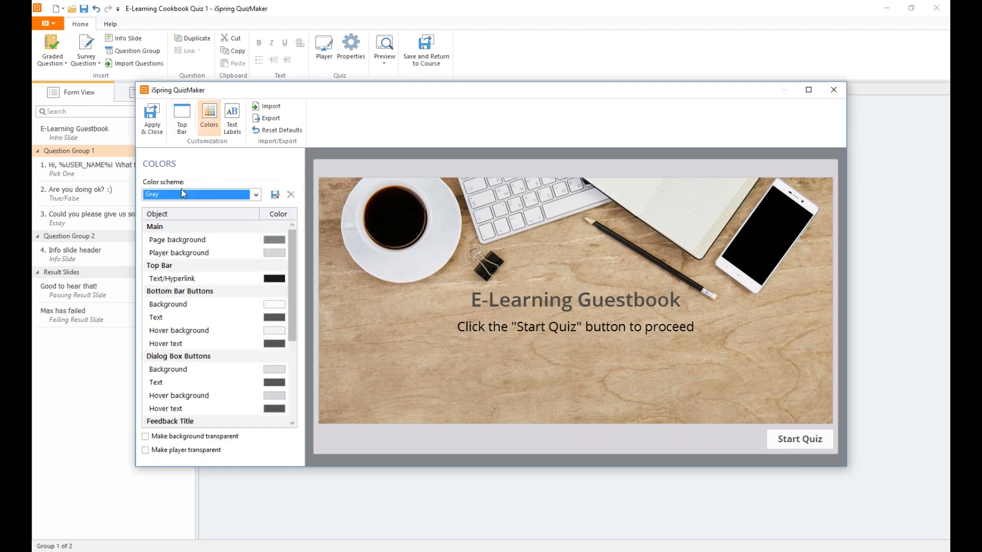
left_click(181, 189)
left_click(217, 253)
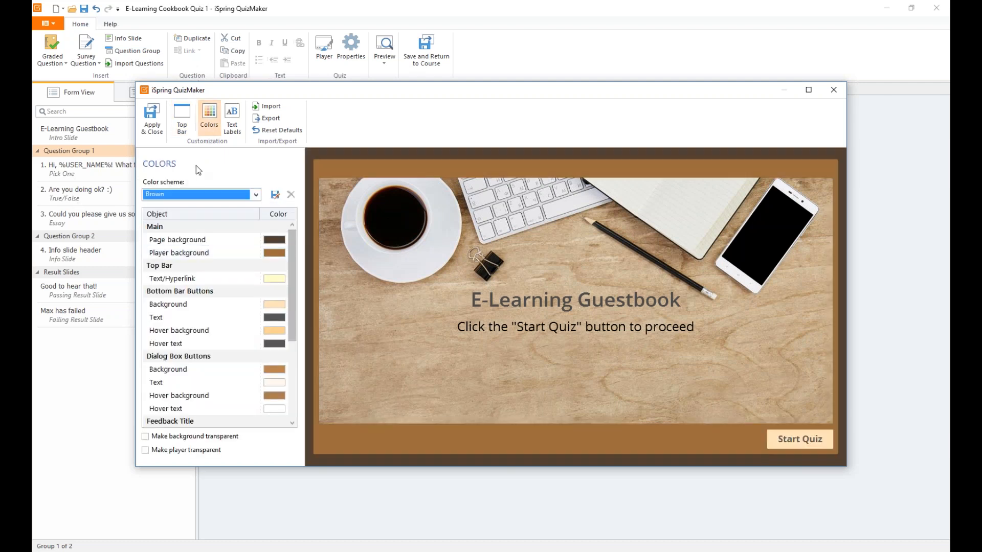
Check the language presets for the player's text labels and apply the player customization
left_click(231, 120)
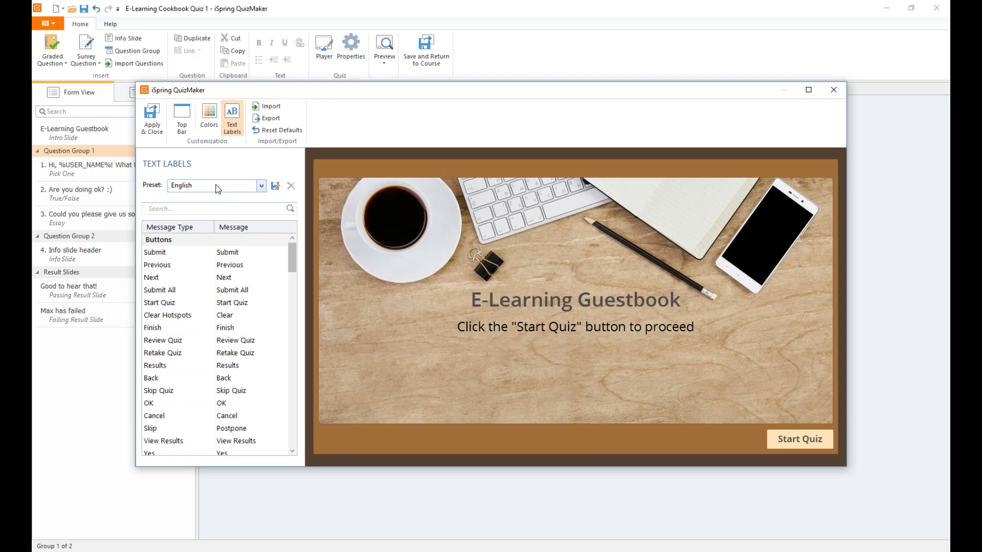
left_click(189, 186)
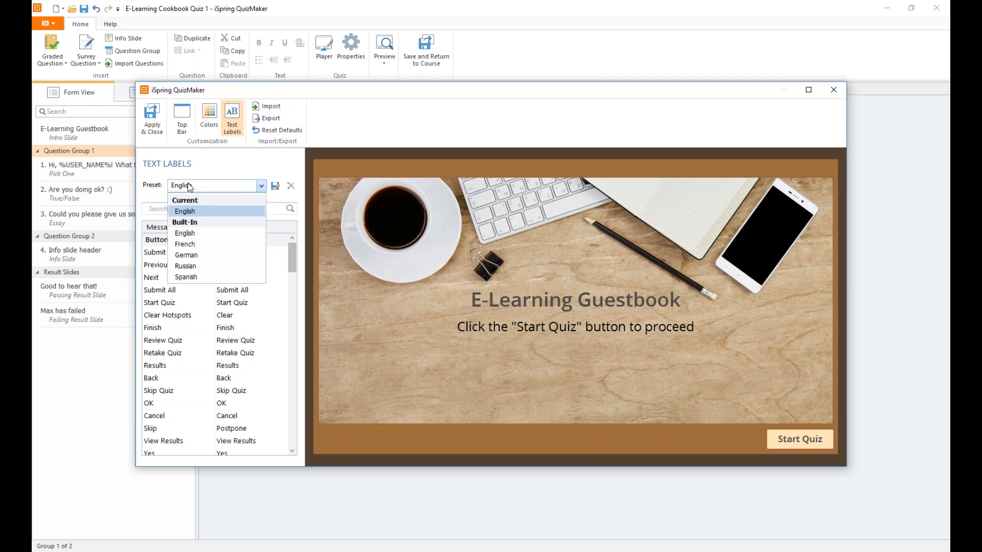
left_click(189, 186)
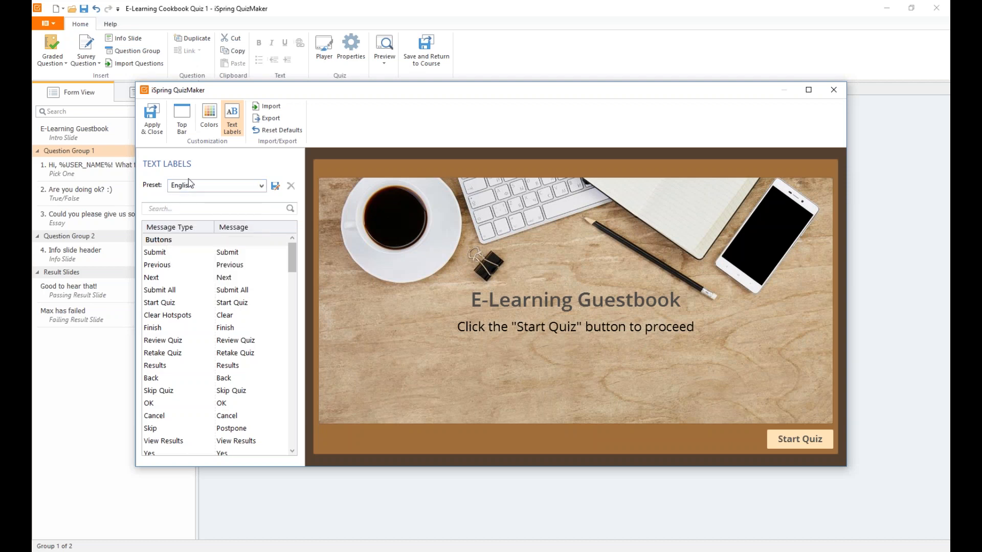
left_click(151, 118)
Check which preview options are available for the first question
left_click(115, 163)
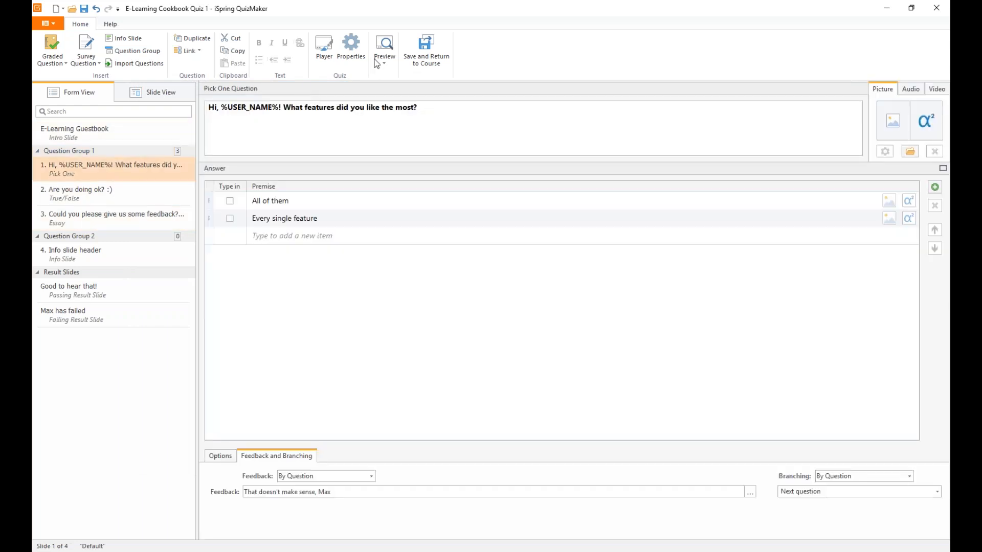
left_click(385, 62)
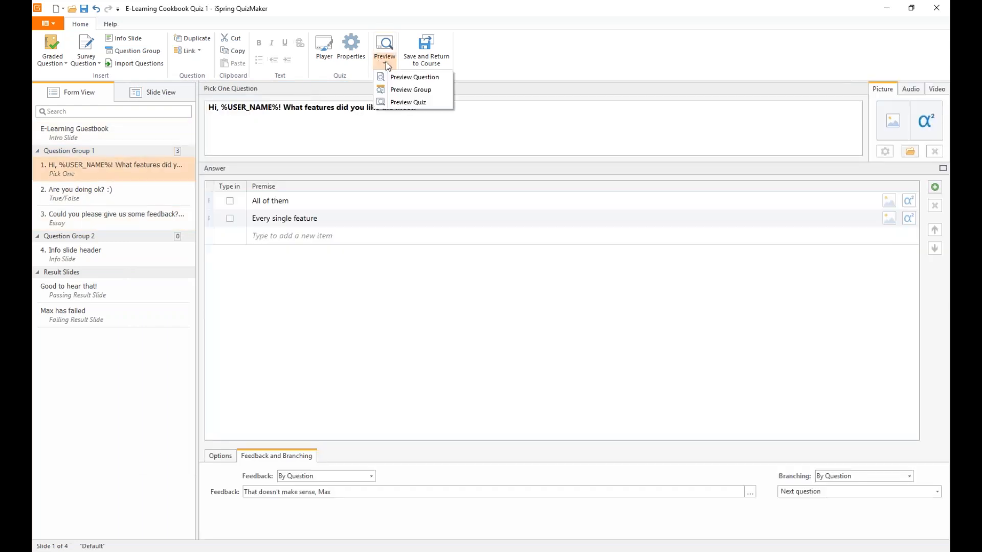
left_click(356, 423)
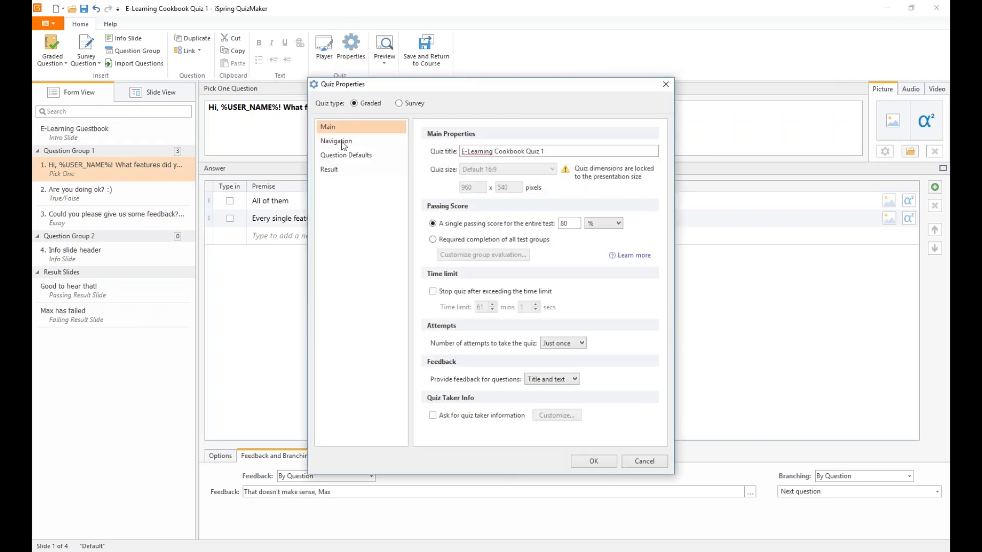
Make the quiz ask for quiz taker information with Name and Email mandatory, and save the quiz back to the course
left_click(530, 151)
left_click(579, 223)
left_click(466, 415)
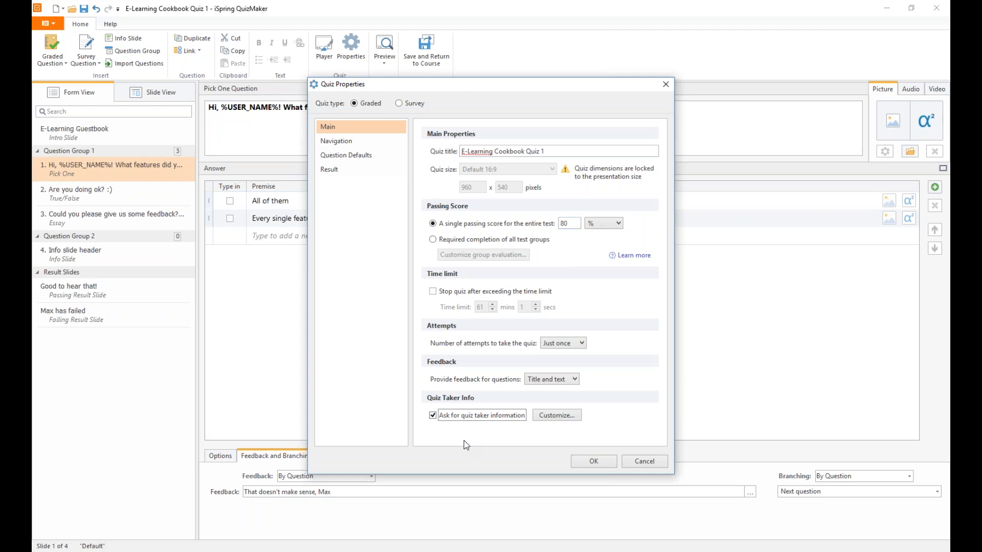
left_click(543, 415)
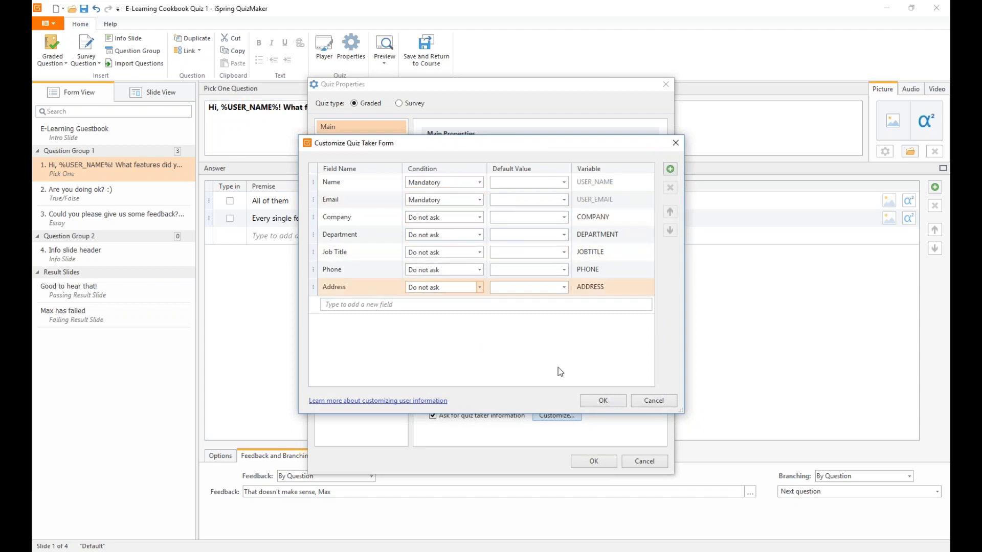
left_click(598, 401)
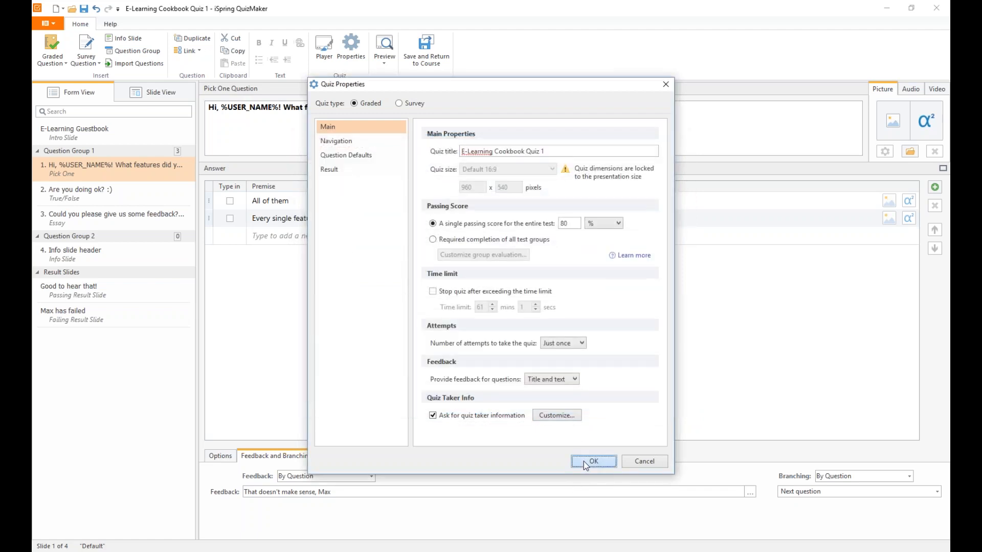
left_click(584, 462)
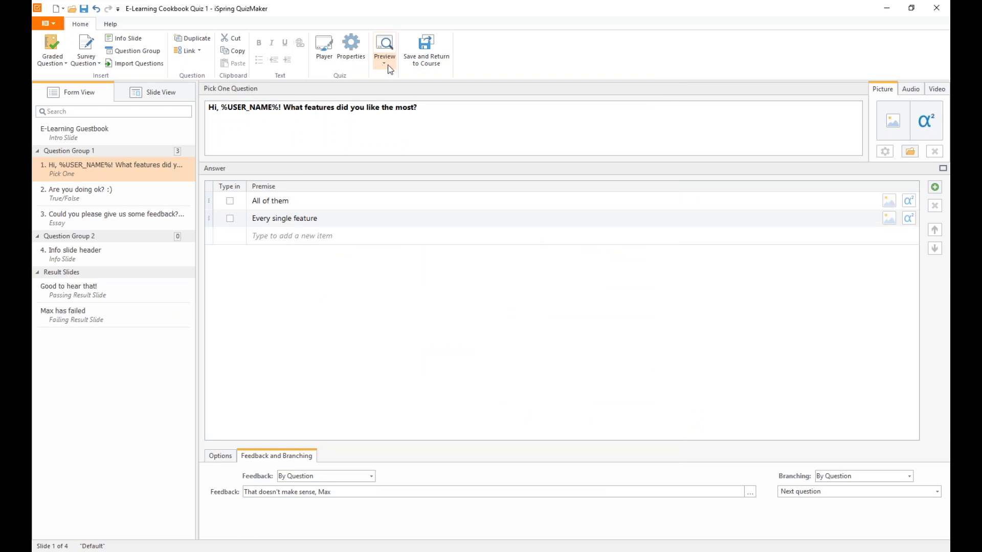
left_click(428, 68)
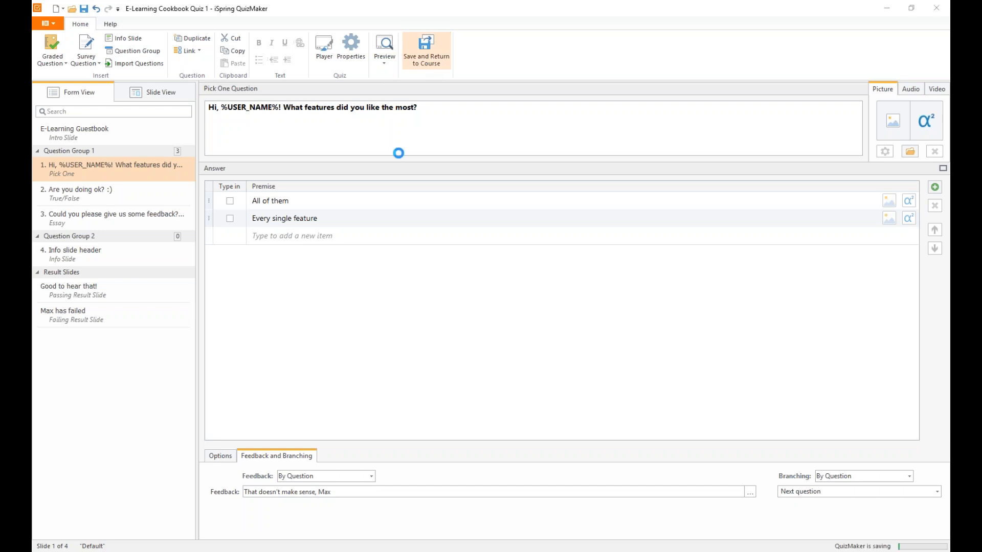